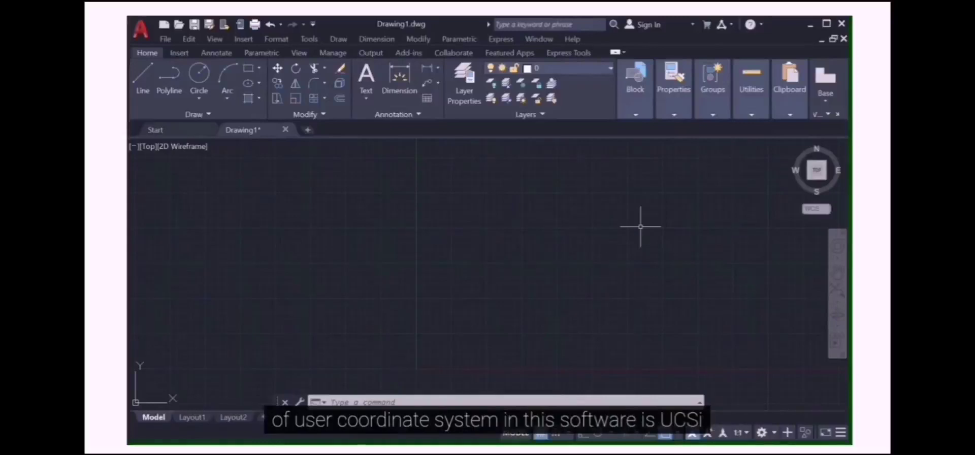
# Turn off the display of the UCS icon with the UCSICON command.
pyautogui.click(434, 402)
pyautogui.write('u')
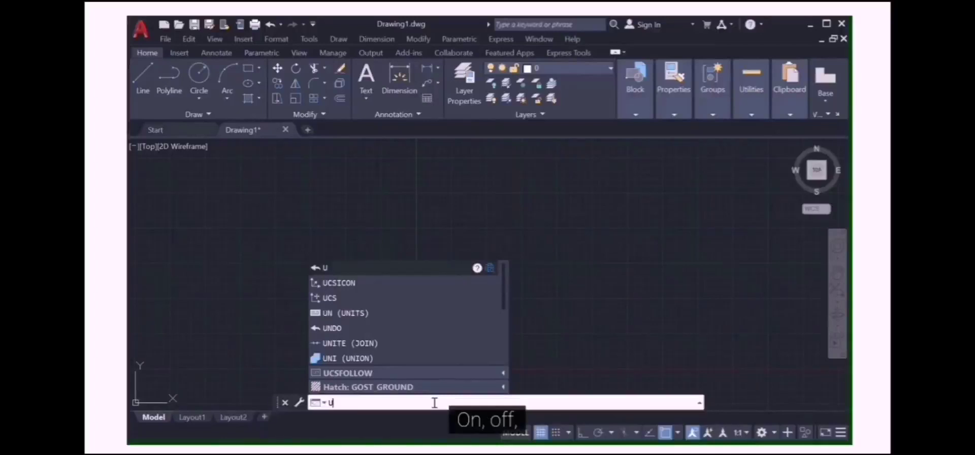
pyautogui.write('csi')
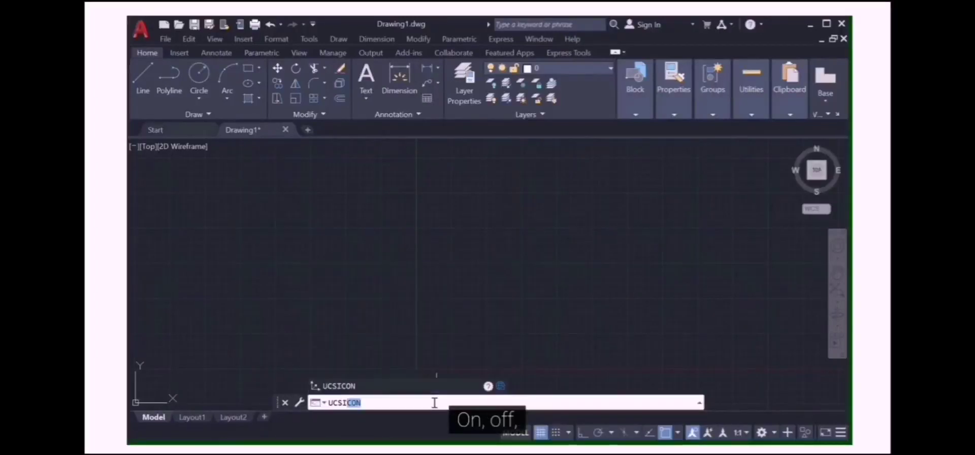
pyautogui.press('Return')
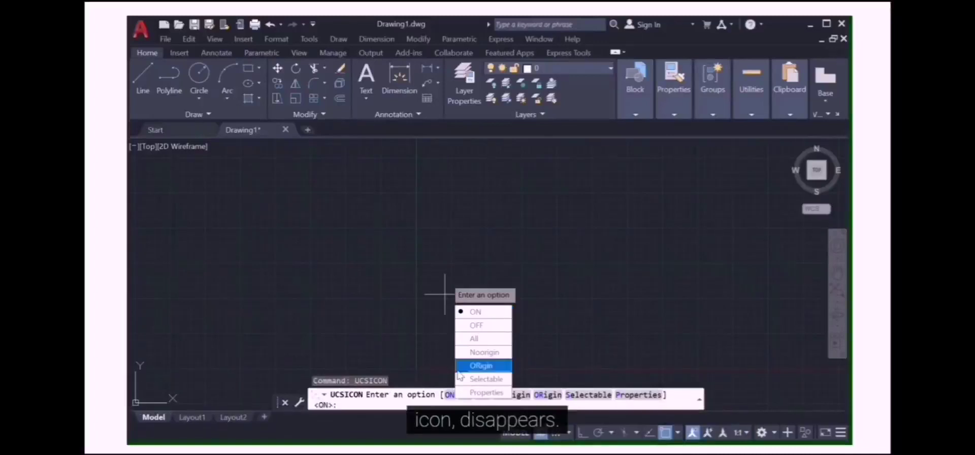
pyautogui.click(475, 325)
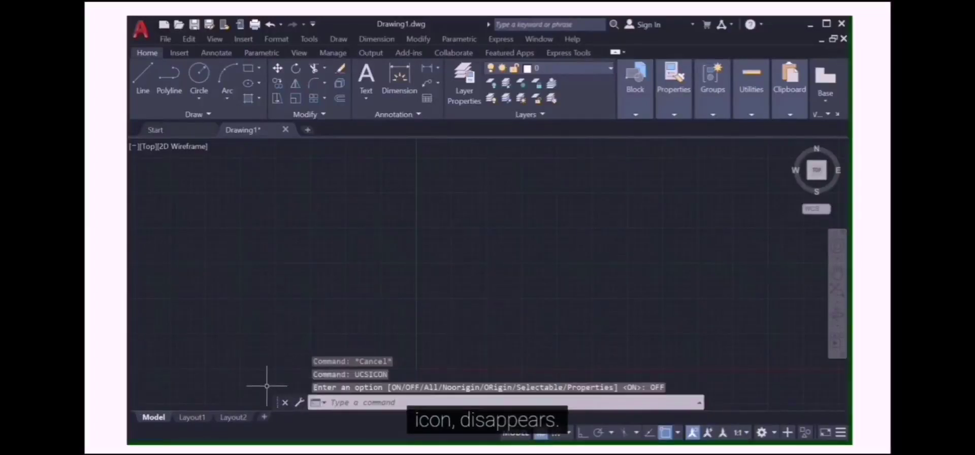
# Repeat the UCSICON command and turn the UCS icon display back on.
pyautogui.click(354, 403)
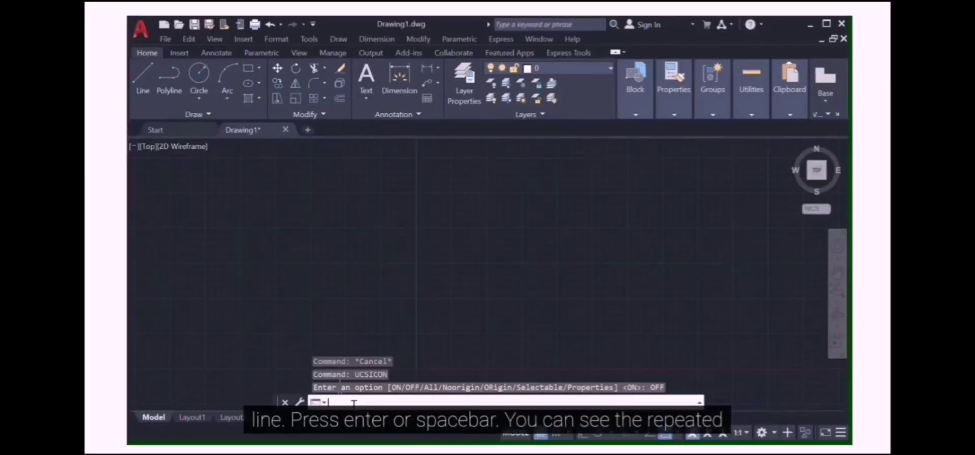
pyautogui.press('Return')
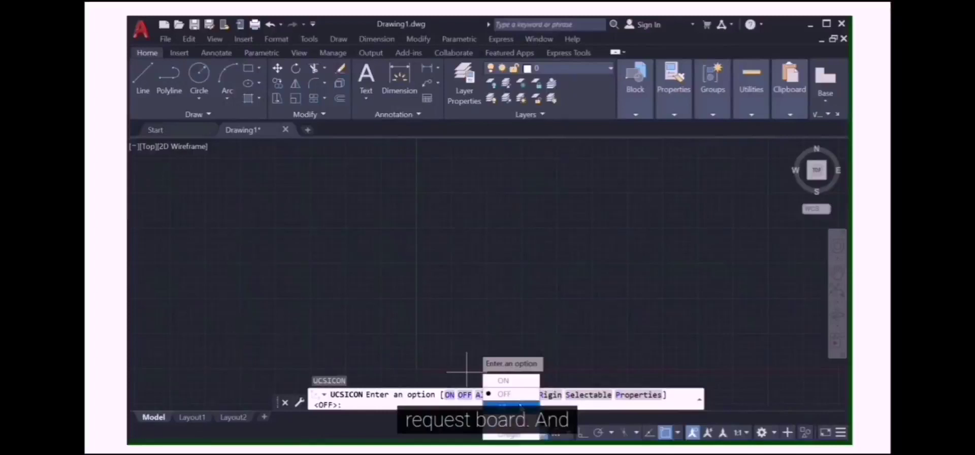
pyautogui.click(510, 381)
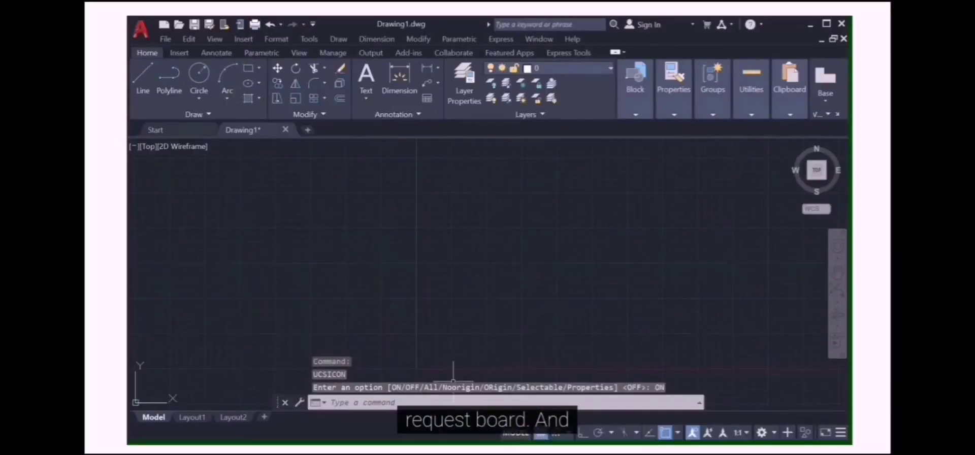
# Set the UCS icon to Noorigin with the UCSICON command, keeping it in the viewport's lower-left corner.
pyautogui.click(420, 396)
pyautogui.press('Return')
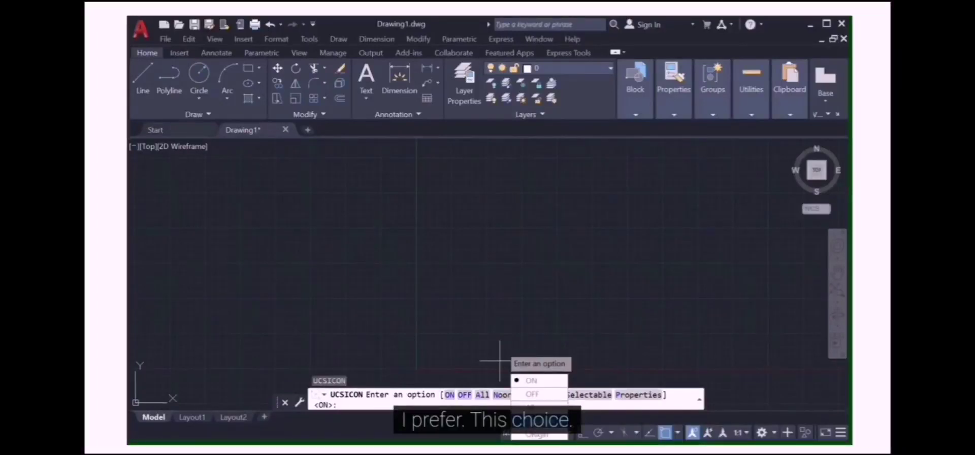
pyautogui.write('N')
pyautogui.press('Return')
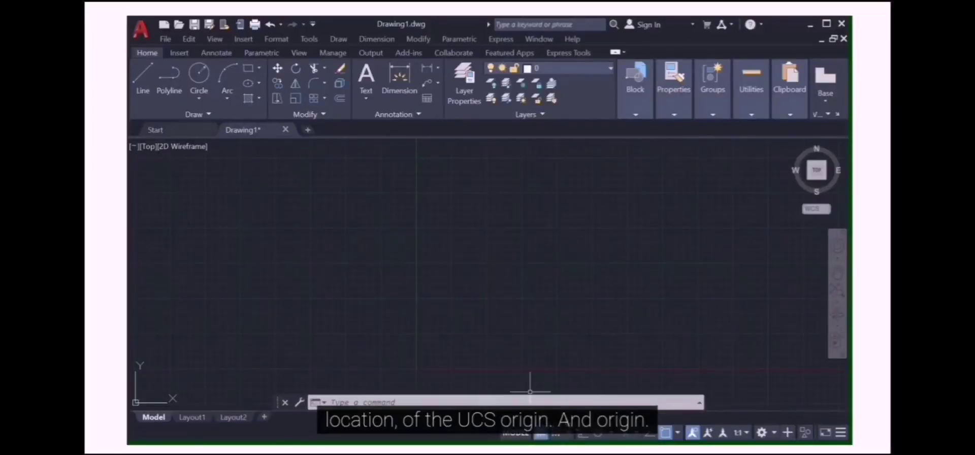
# Set the UCS icon to display at the coordinate system's origin using UCSICON's ORigin option.
pyautogui.click(569, 403)
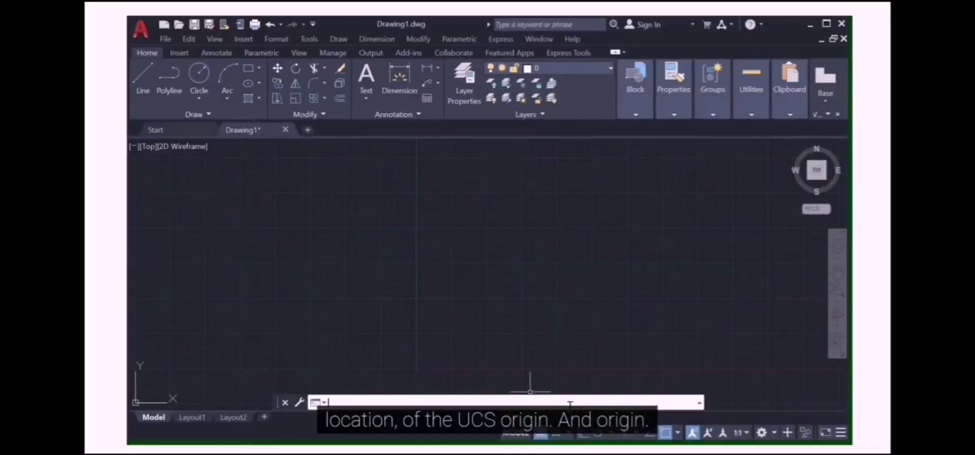
pyautogui.write('ucsicon')
pyautogui.press('Return')
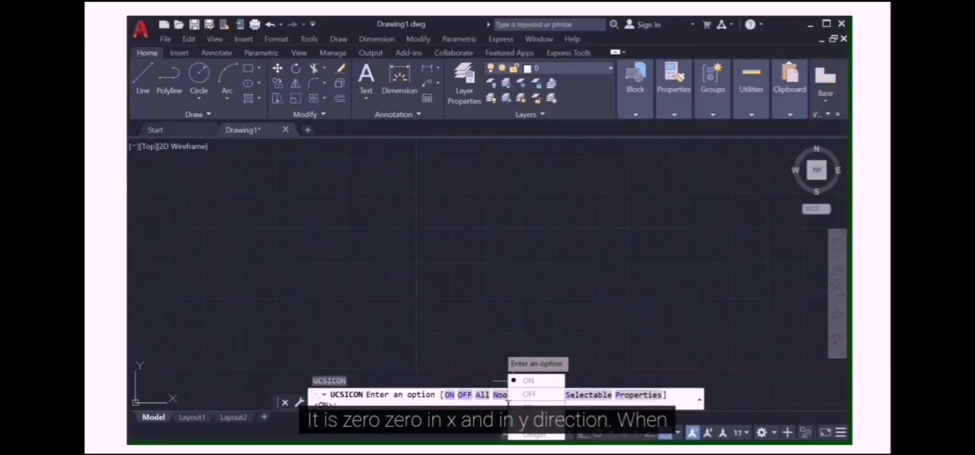
pyautogui.click(526, 435)
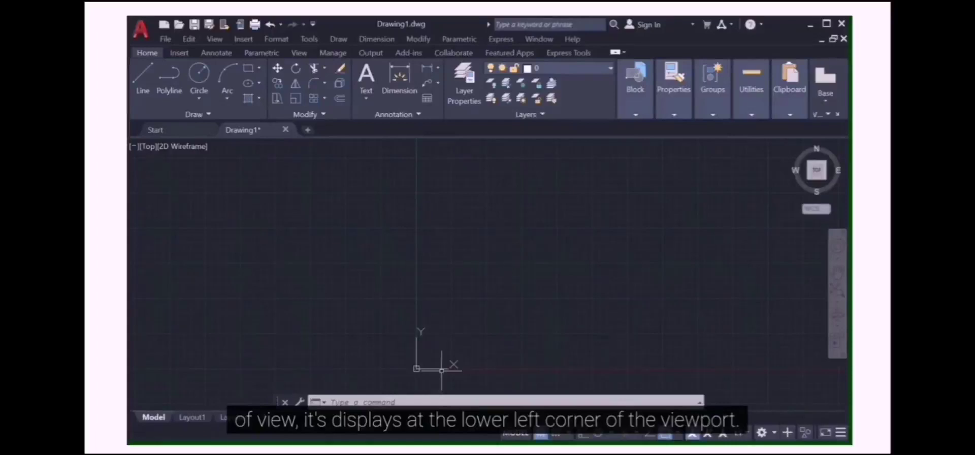
# Allow the UCS icon to be selected by setting UCSICON's Selectable option to Yes.
pyautogui.scroll(-4, 477, 298)
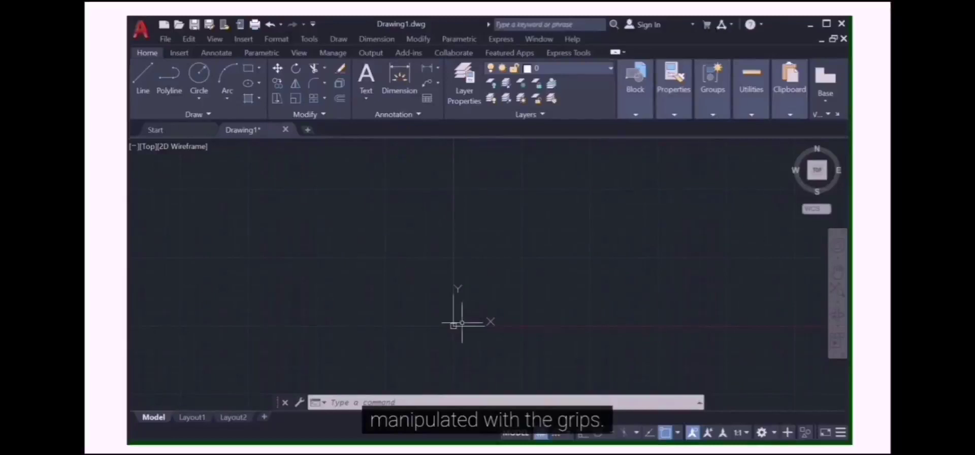
pyautogui.click(516, 399)
pyautogui.write('ucsicon')
pyautogui.press('Return')
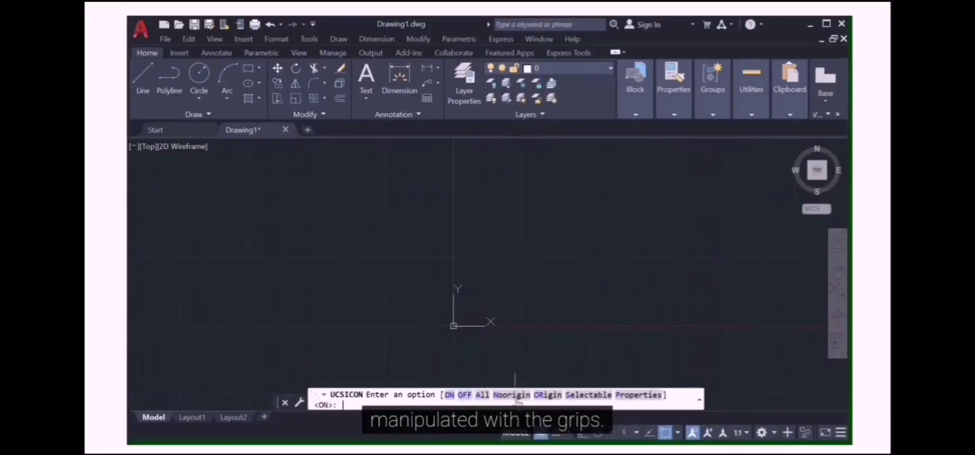
pyautogui.click(588, 395)
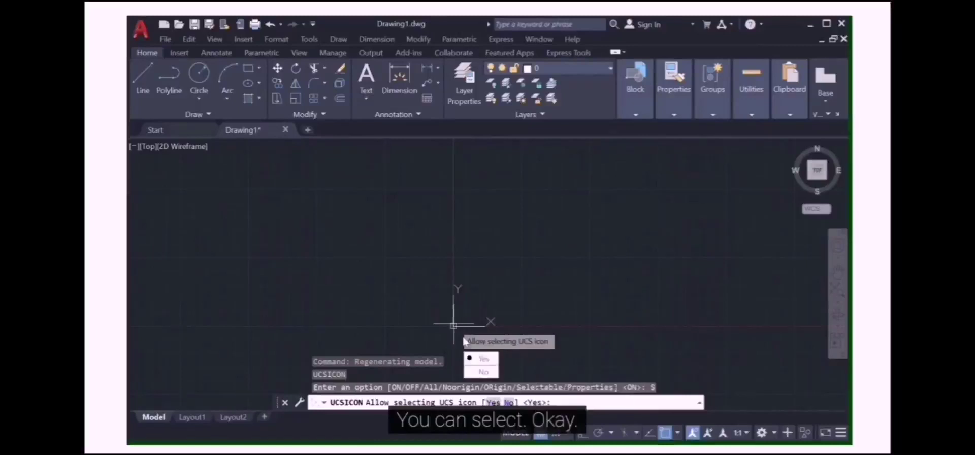
pyautogui.click(479, 358)
# Select the UCS icon and move its origin by the grip to a point further left and slightly higher.
pyautogui.click(453, 324)
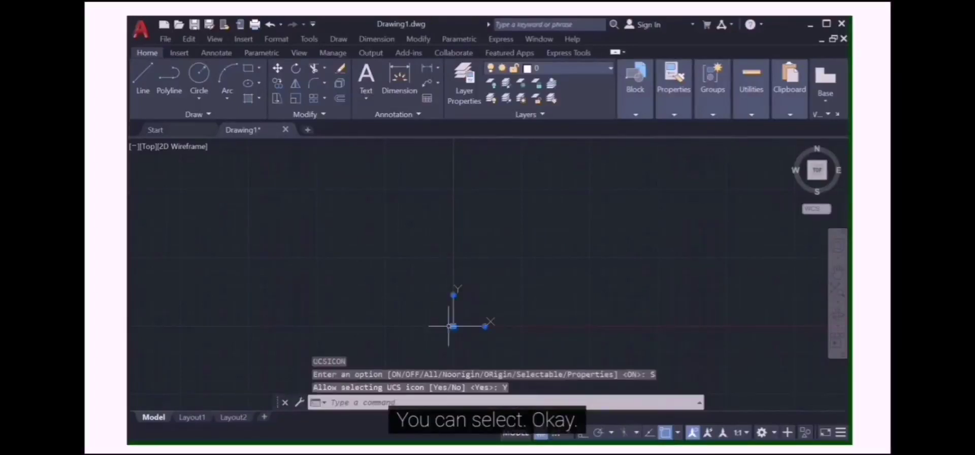
pyautogui.click(453, 326)
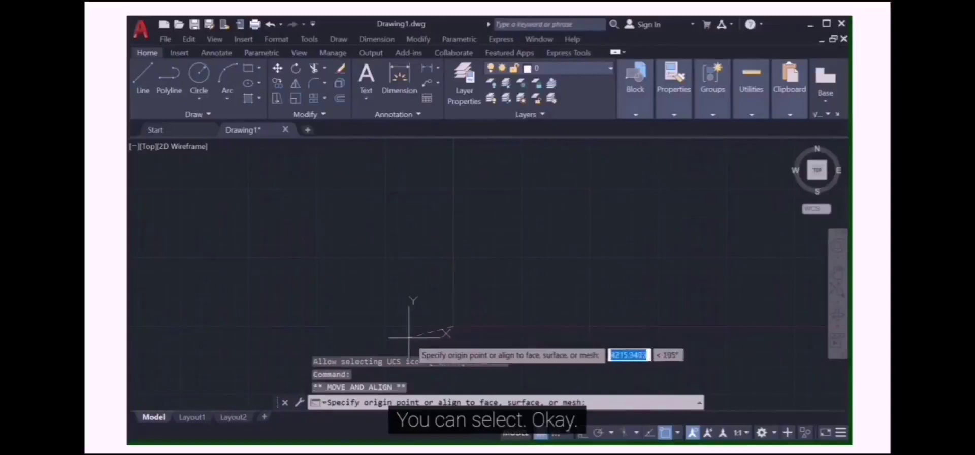
pyautogui.click(258, 301)
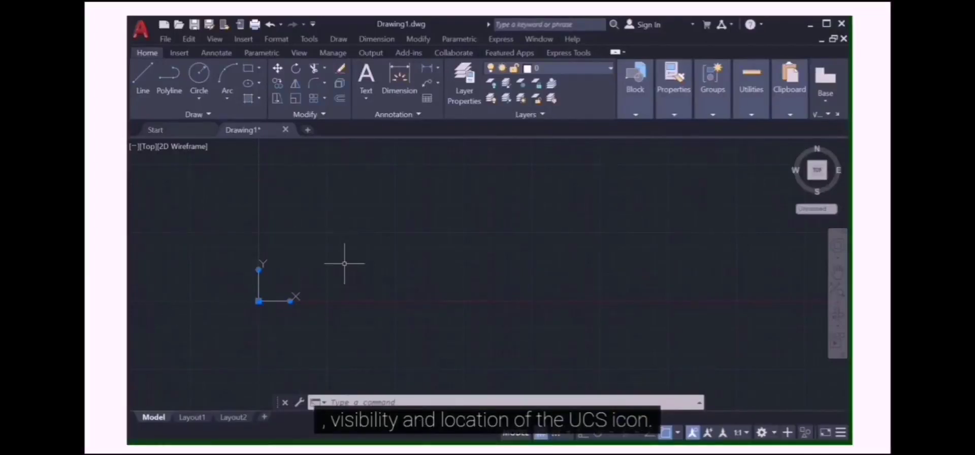
# Open the UCS icon properties, view the layout icon colours, try a line width of 3, and discard the changes.
pyautogui.write('UCSICON')
pyautogui.press('Return')
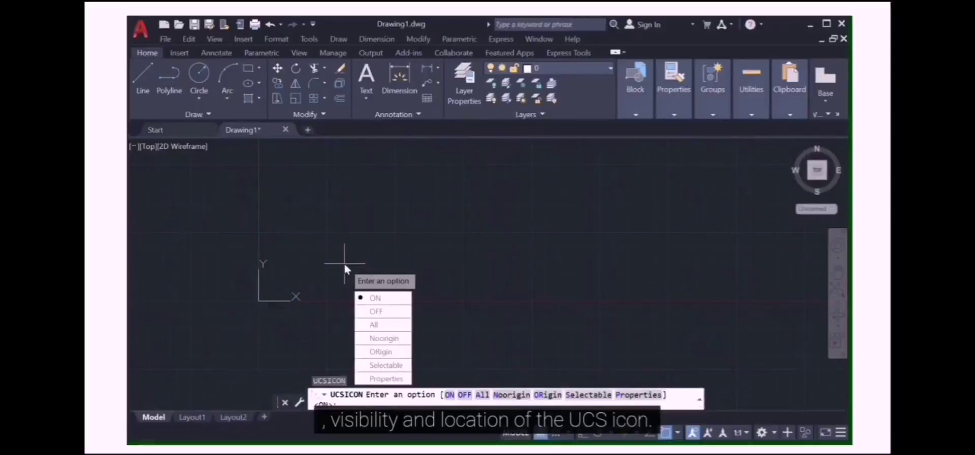
pyautogui.click(385, 379)
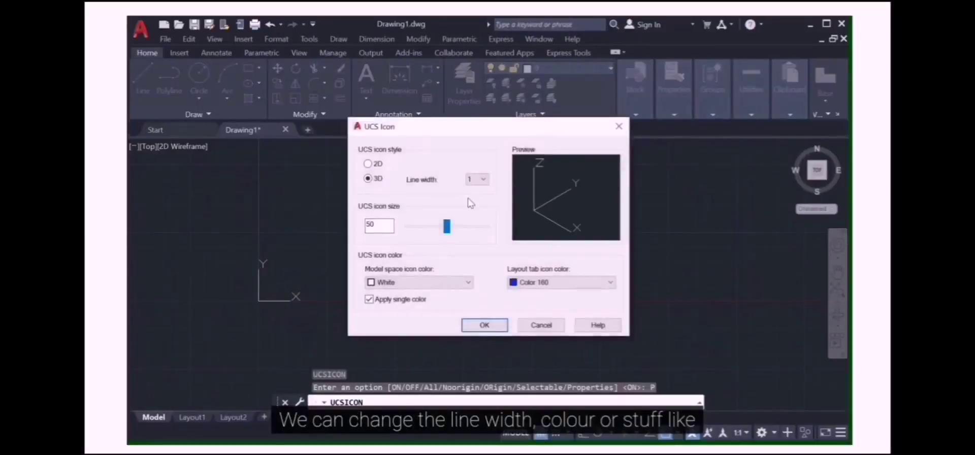
pyautogui.click(484, 180)
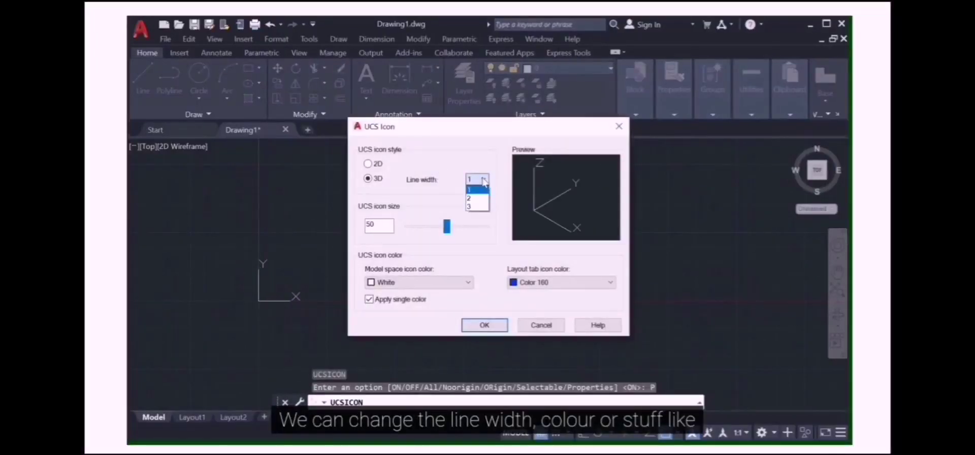
pyautogui.click(482, 187)
pyautogui.click(561, 282)
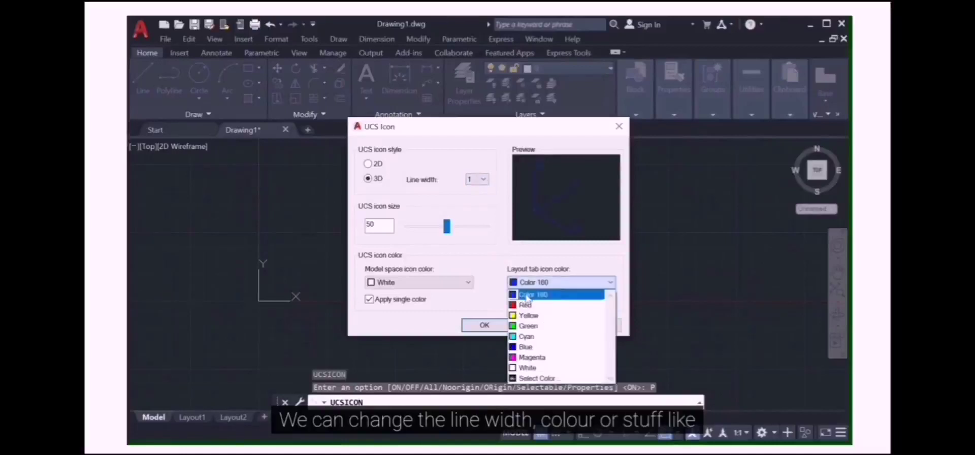
pyautogui.click(486, 181)
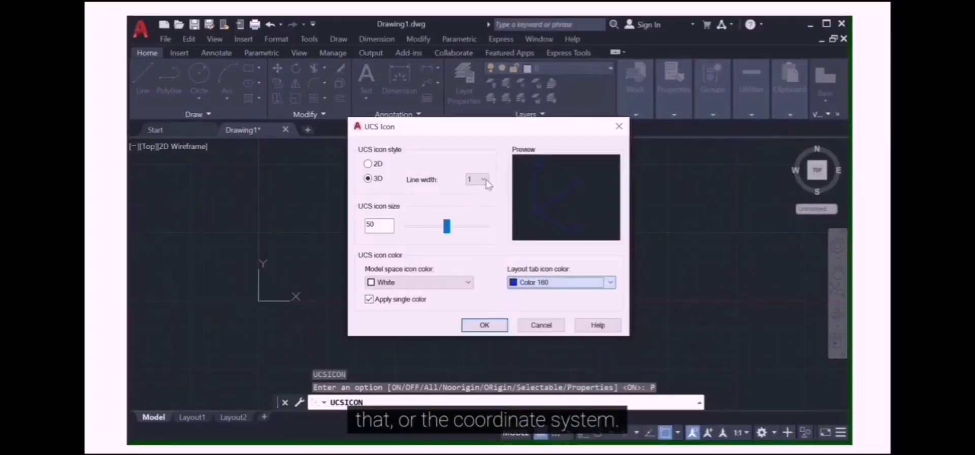
pyautogui.click(482, 180)
pyautogui.click(478, 207)
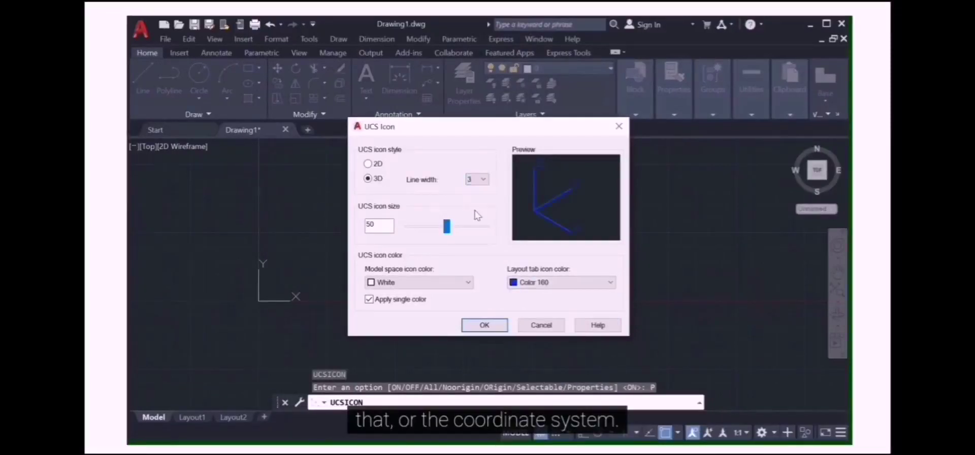
pyautogui.click(542, 326)
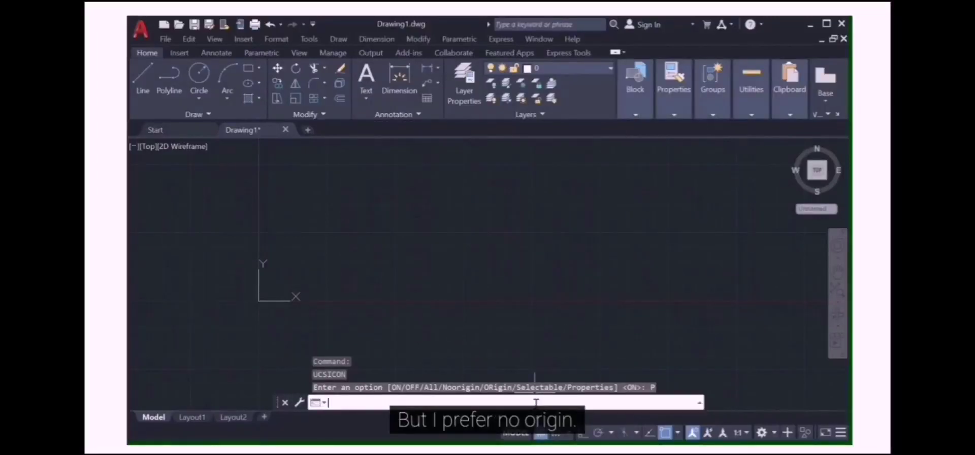
# Set the UCS icon to Noorigin so it sits in the viewport's lower-left corner instead of at the origin.
pyautogui.press('Return')
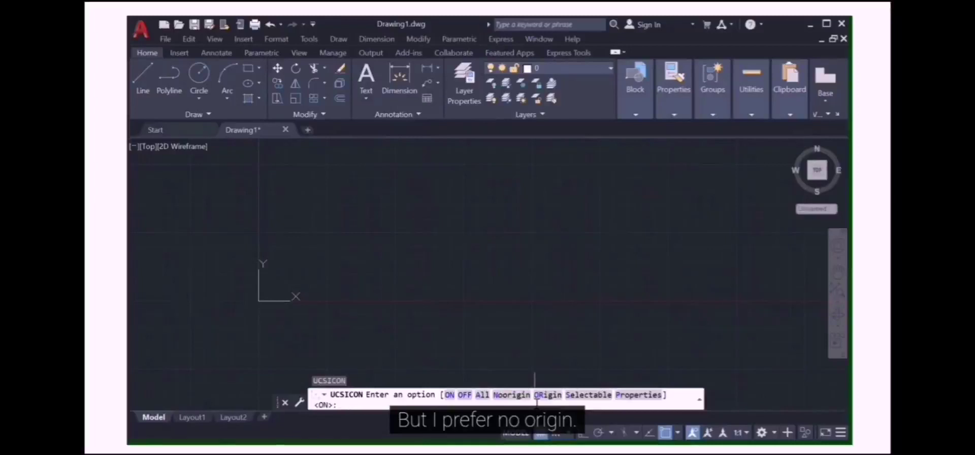
pyautogui.write('N')
pyautogui.press('Return')
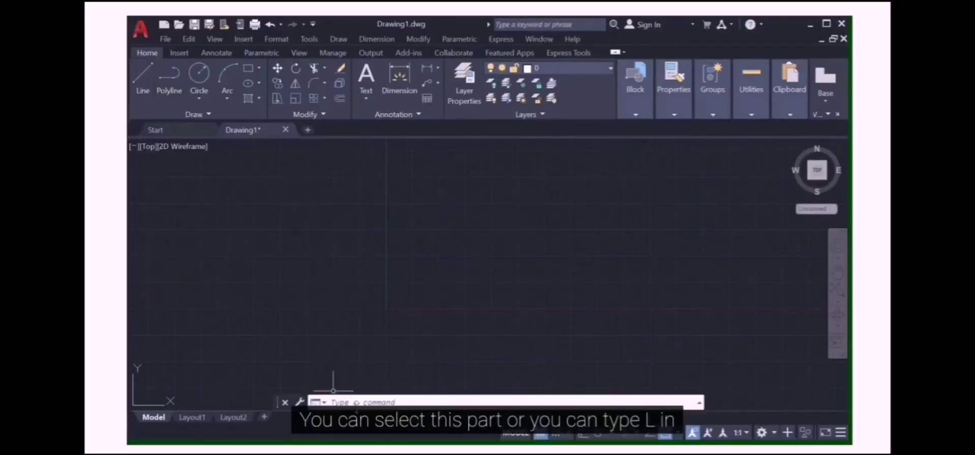
# Start a line with its first point at X 10, Y 10.
pyautogui.click(379, 401)
pyautogui.write('l')
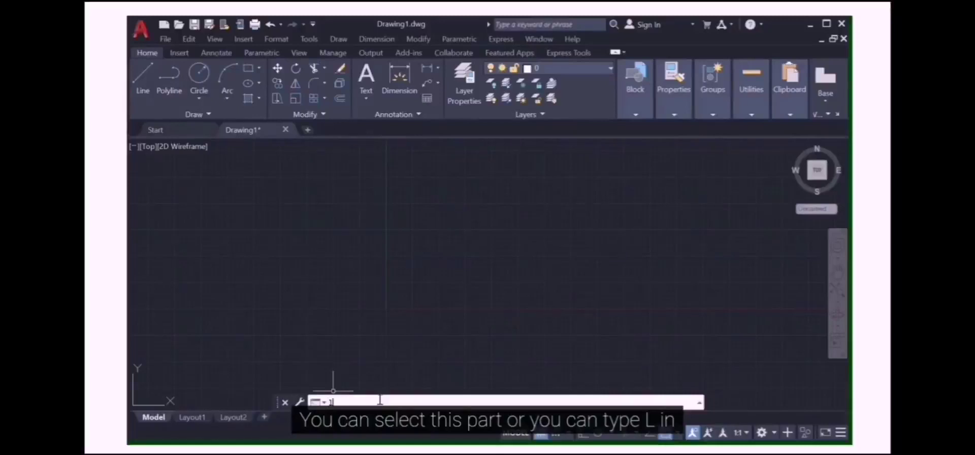
pyautogui.press('Return')
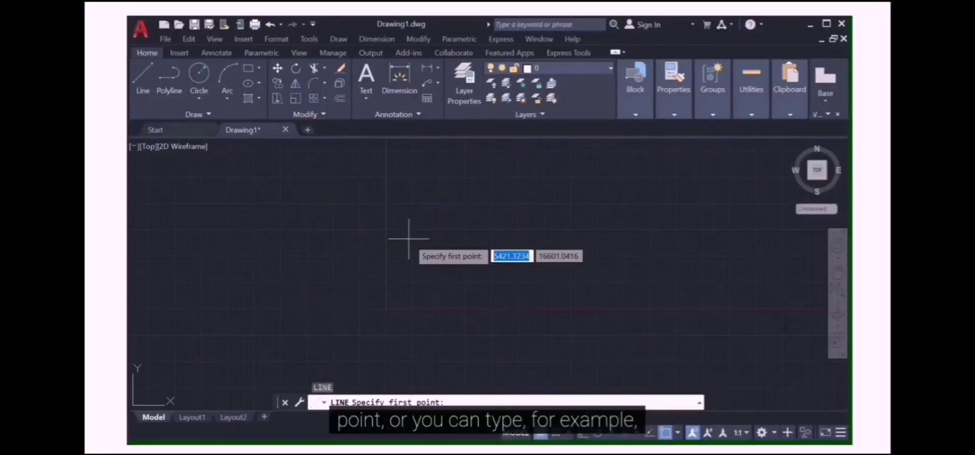
pyautogui.write('10')
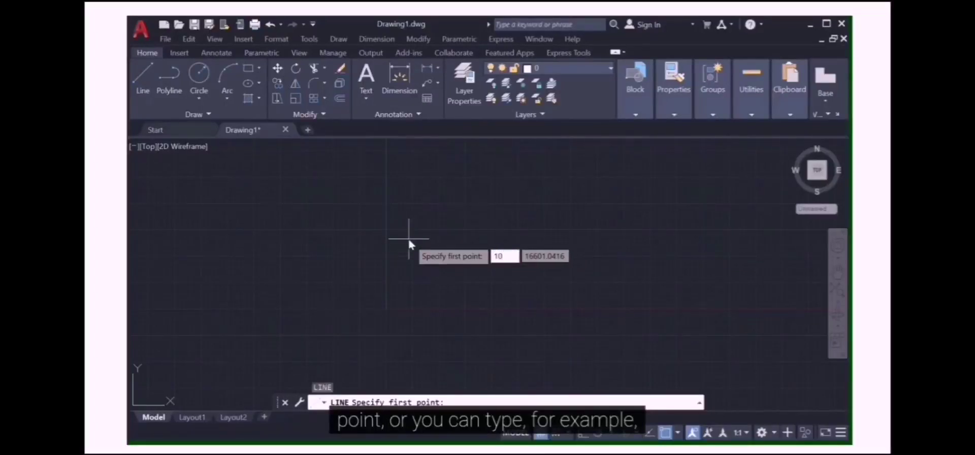
pyautogui.press('Tab')
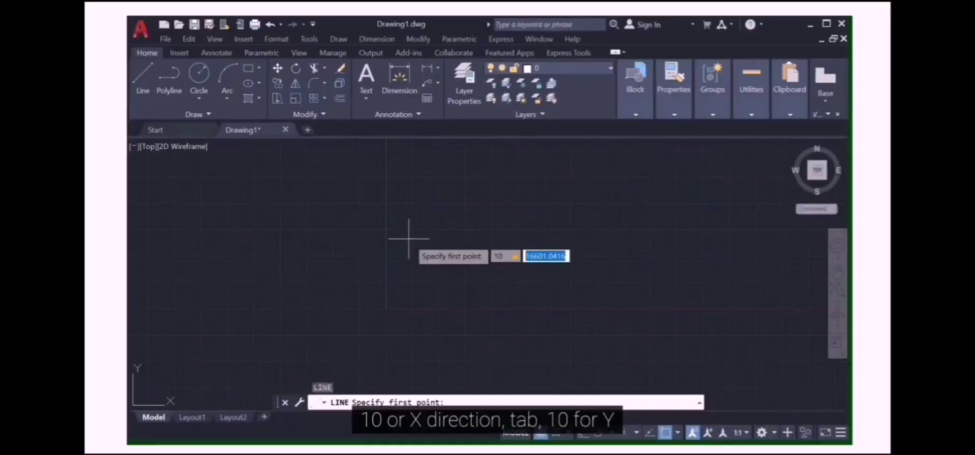
pyautogui.write('10')
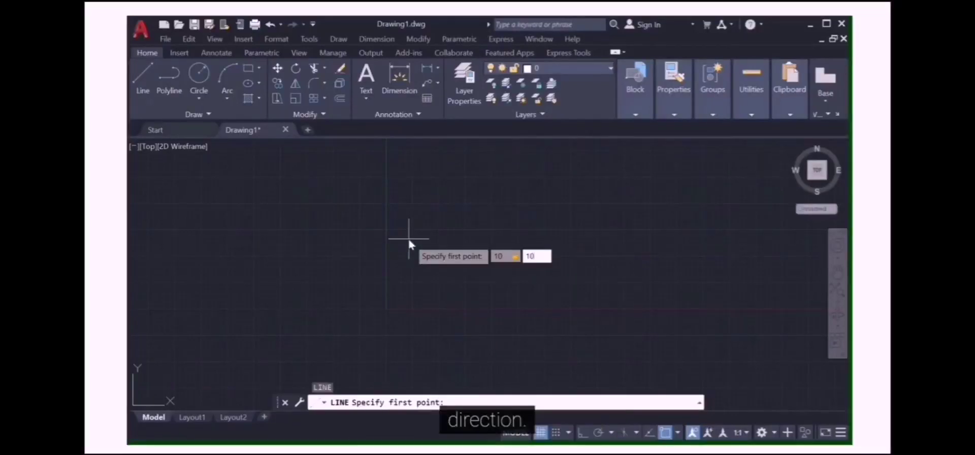
pyautogui.press('Return')
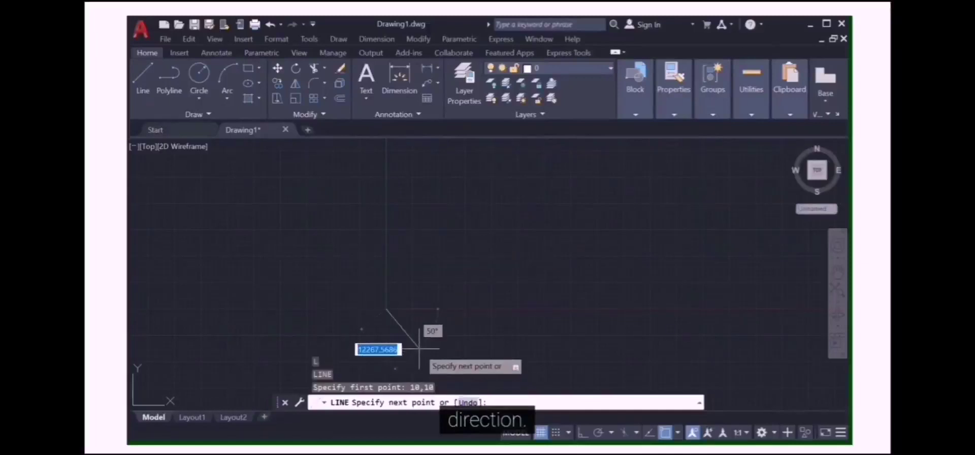
# Draw the line's first segment 10 units long at an angle of 0 degrees.
pyautogui.scroll(5, 419, 348)
pyautogui.scroll(-3, 234, 252)
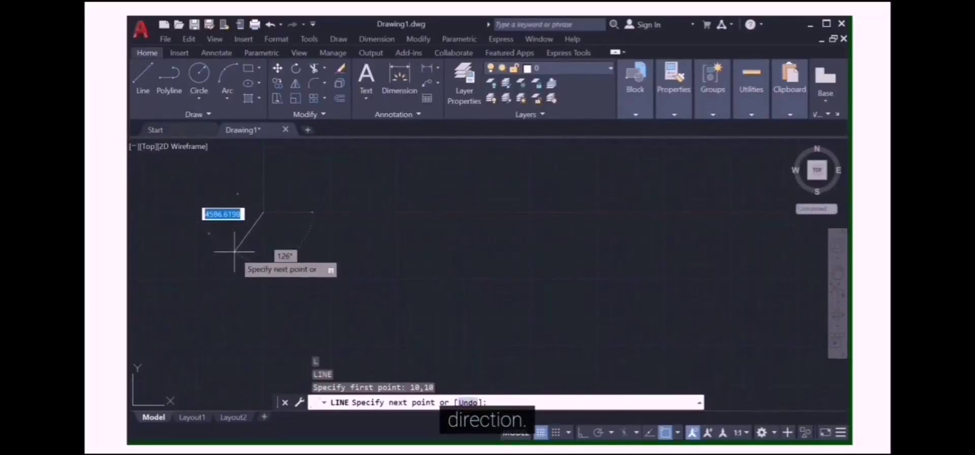
pyautogui.scroll(3, 315, 189)
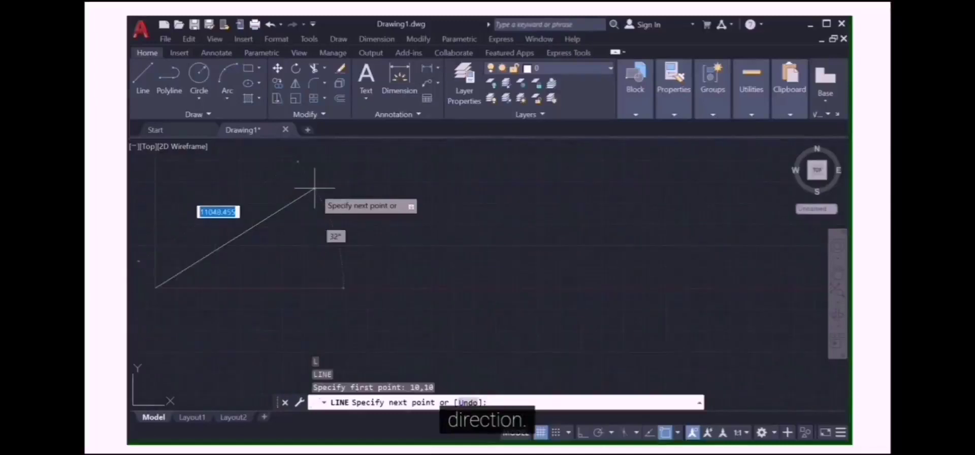
pyautogui.scroll(-2, 368, 200)
pyautogui.scroll(-2, 395, 205)
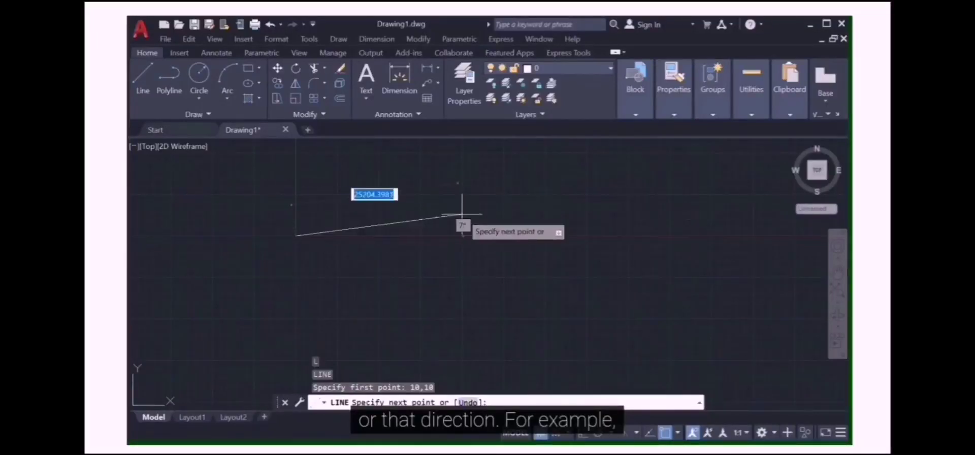
pyautogui.write('10')
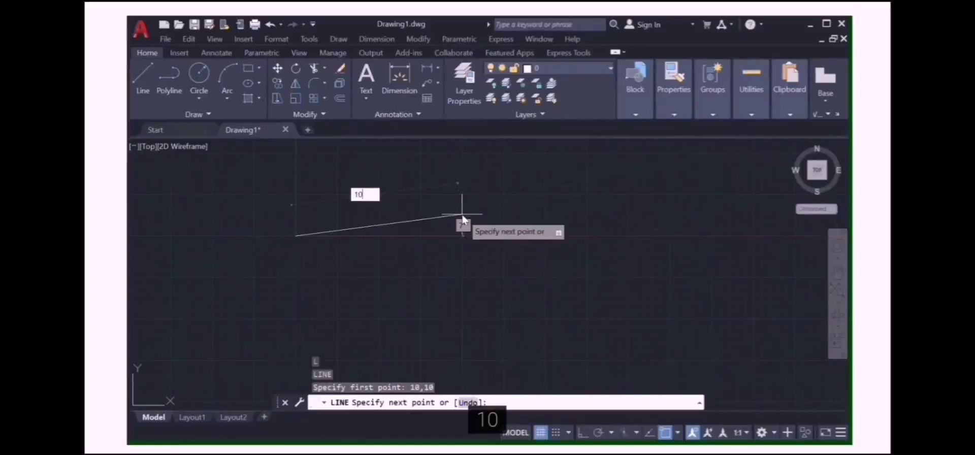
pyautogui.write('<')
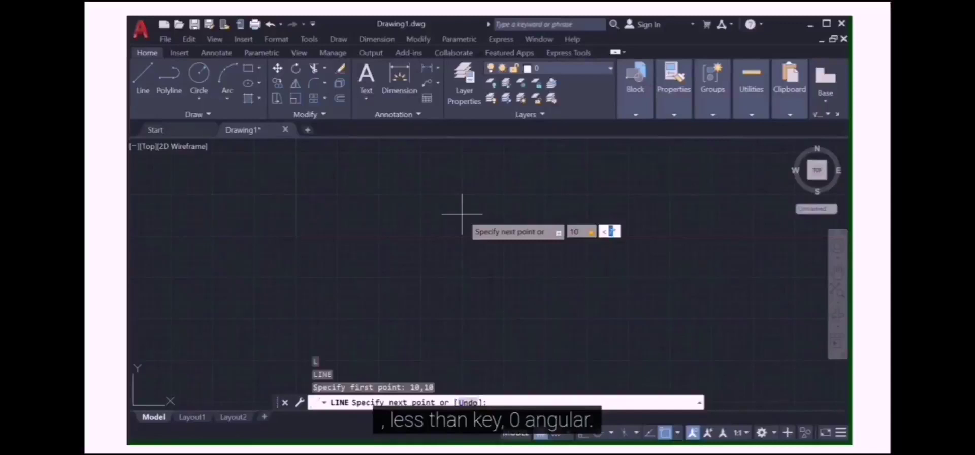
pyautogui.write('0')
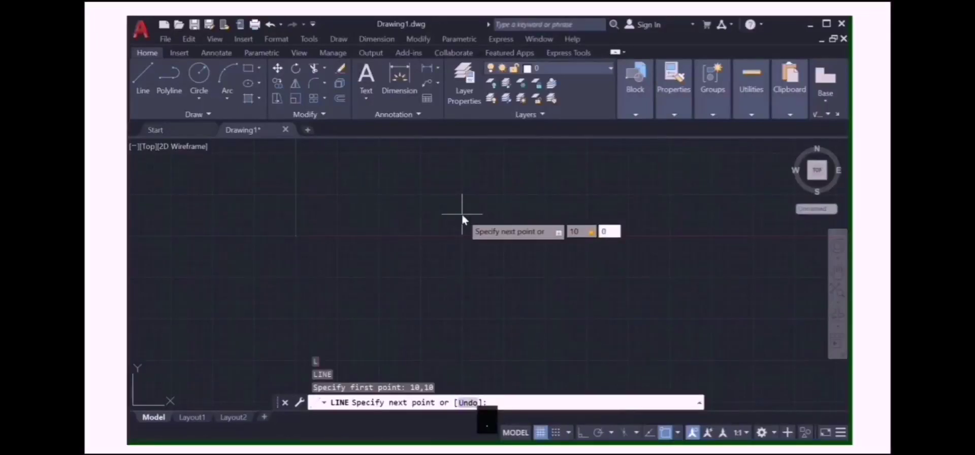
pyautogui.press('Return')
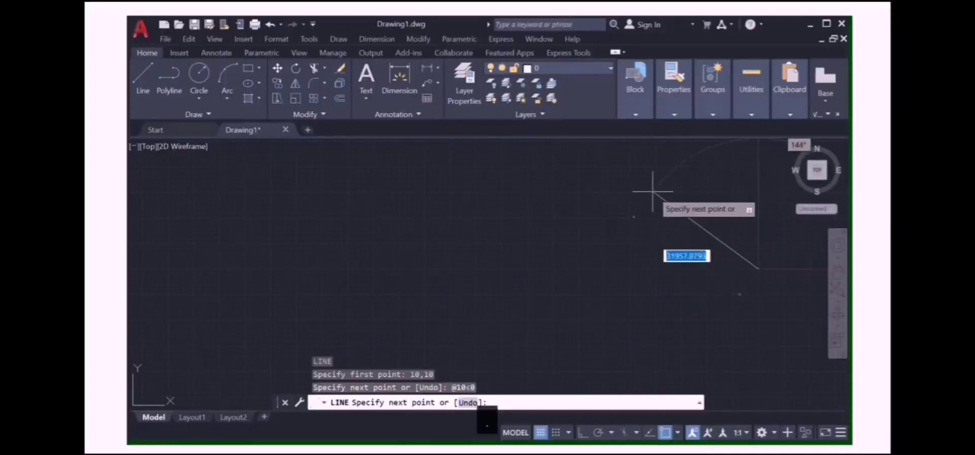
# Add a second segment 20 units long at 90 degrees and end the line.
pyautogui.write('20')
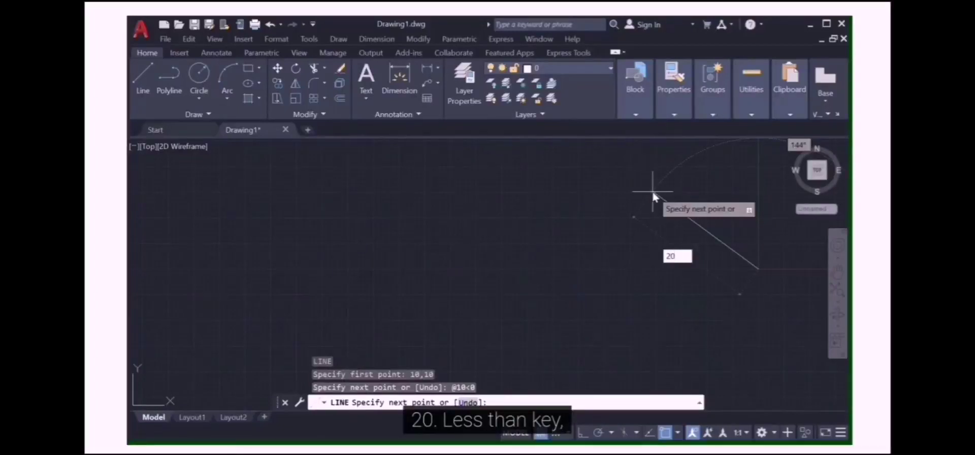
pyautogui.write('< 144')
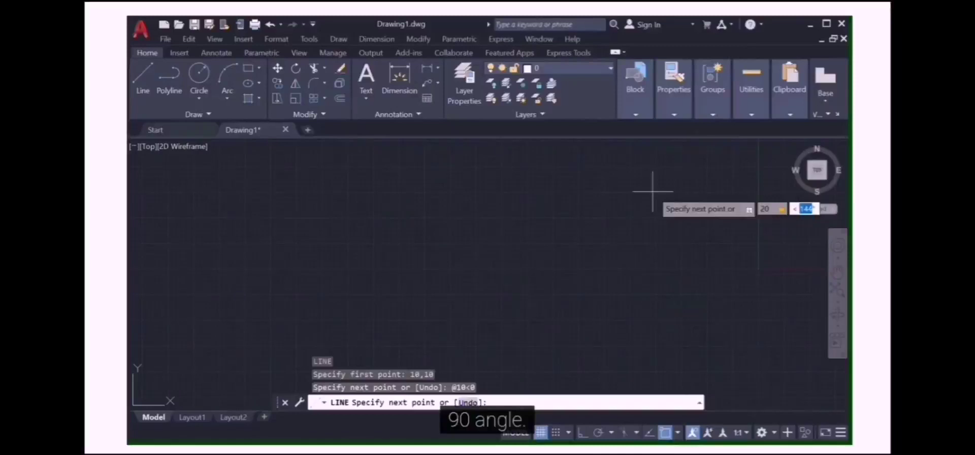
pyautogui.write('90')
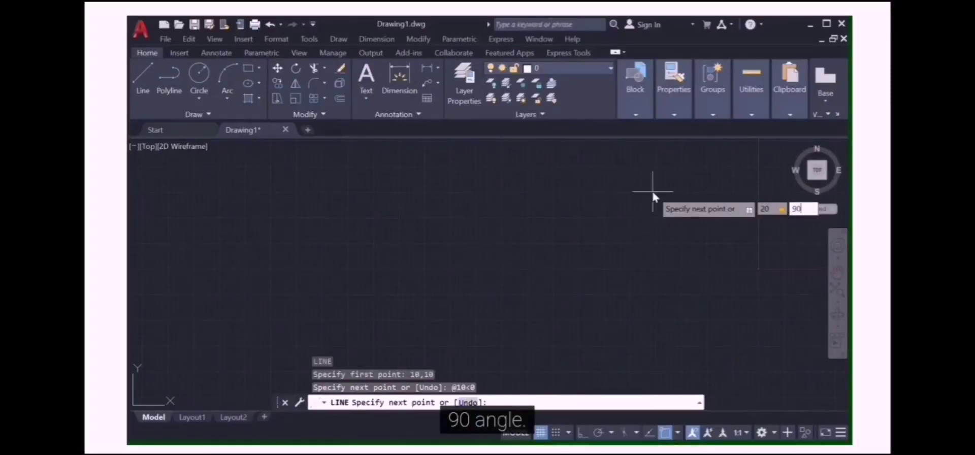
pyautogui.press('Return')
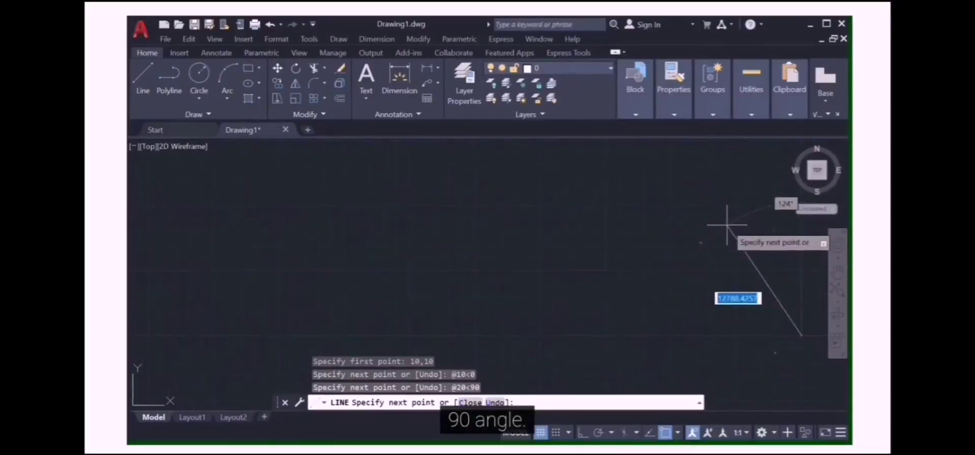
pyautogui.scroll(-5, 727, 225)
pyautogui.scroll(5, 790, 272)
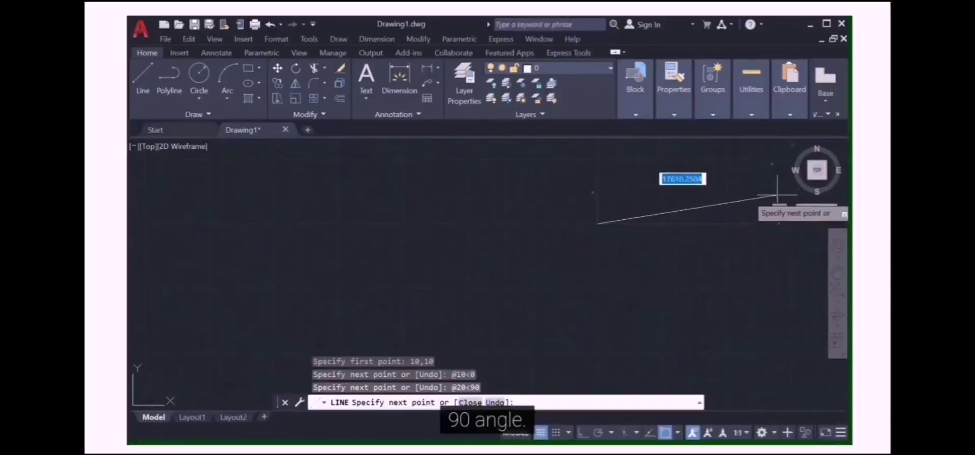
pyautogui.scroll(6, 767, 192)
pyautogui.scroll(-8, 724, 216)
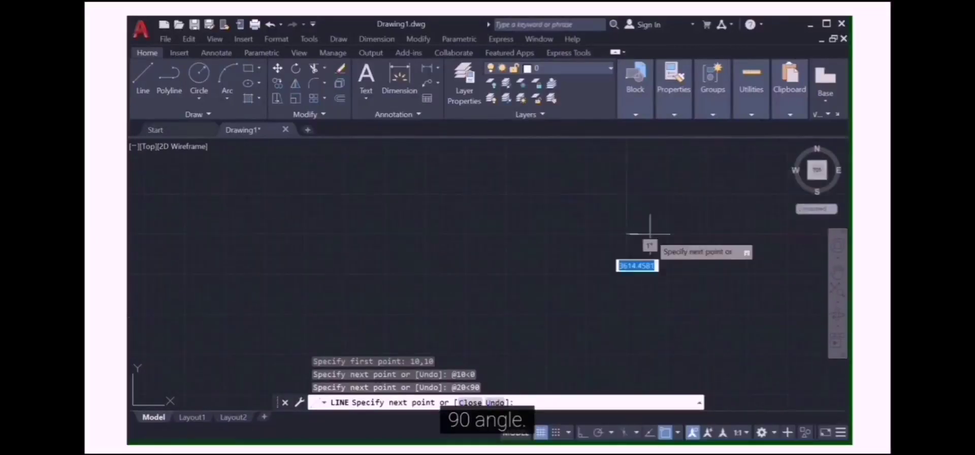
pyautogui.press('Escape')
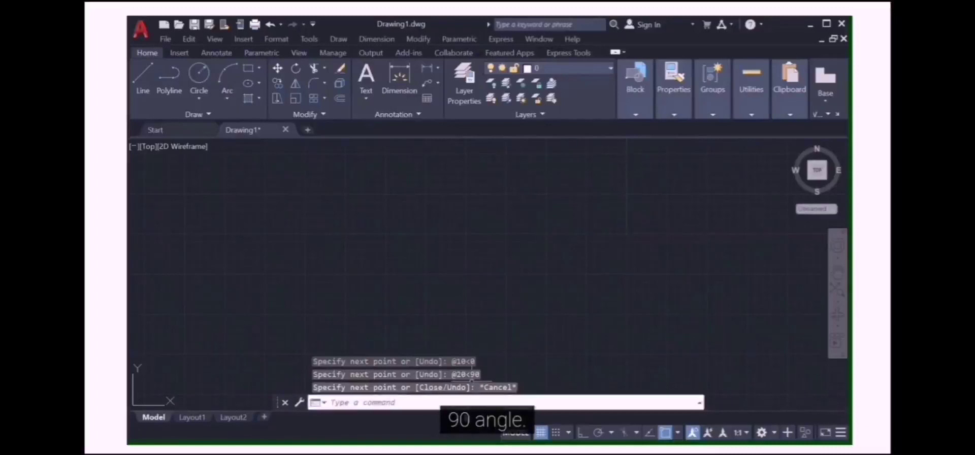
# Examine the two connected segments near the origin at a closer view.
pyautogui.moveTo(389, 15)
pyautogui.click(372, 38)
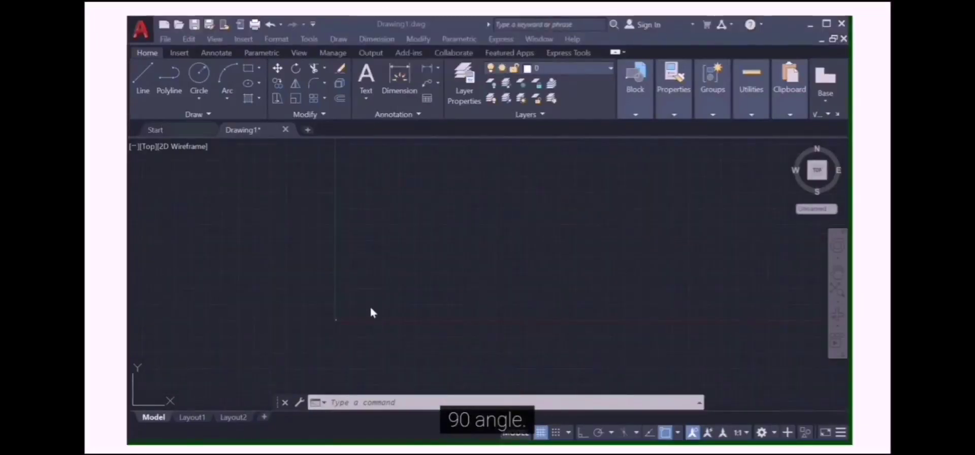
pyautogui.click(354, 282)
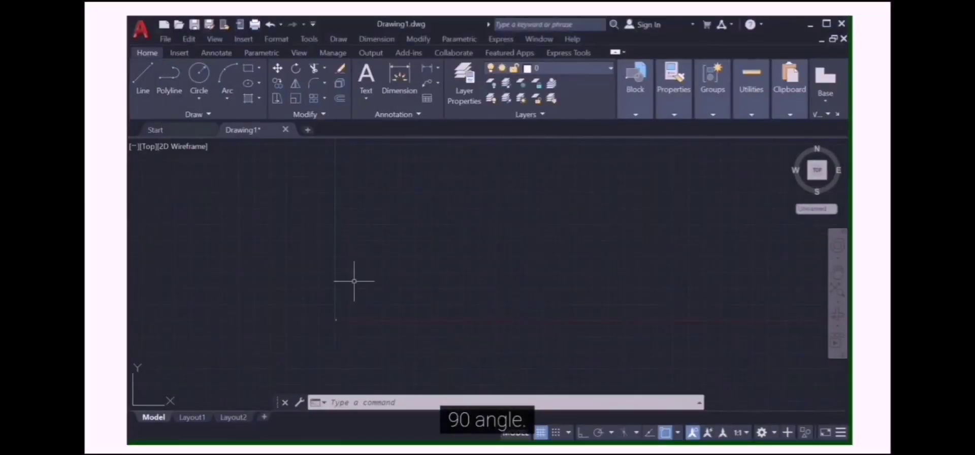
pyautogui.scroll(2, 359, 283)
pyautogui.scroll(3, 312, 344)
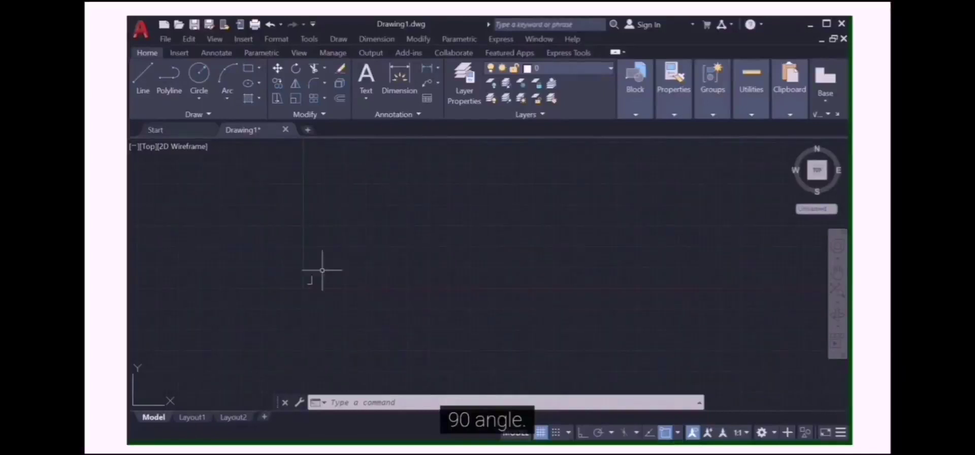
pyautogui.scroll(3, 316, 319)
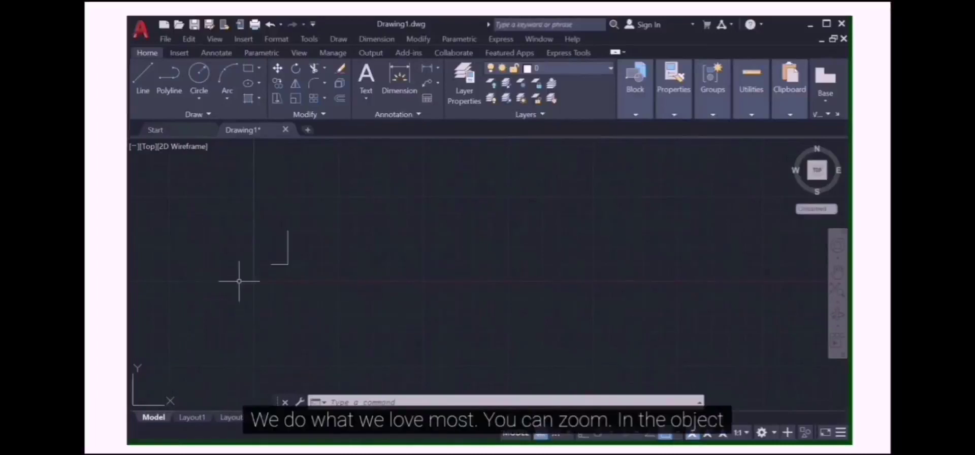
pyautogui.scroll(2, 264, 260)
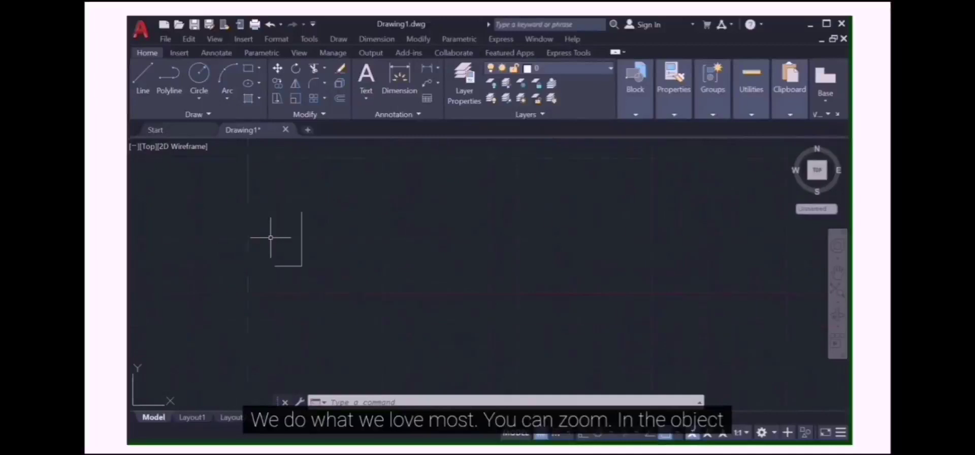
# Draw a new line segment from the point 20,20, 40 units long at -90 degrees.
pyautogui.click(140, 86)
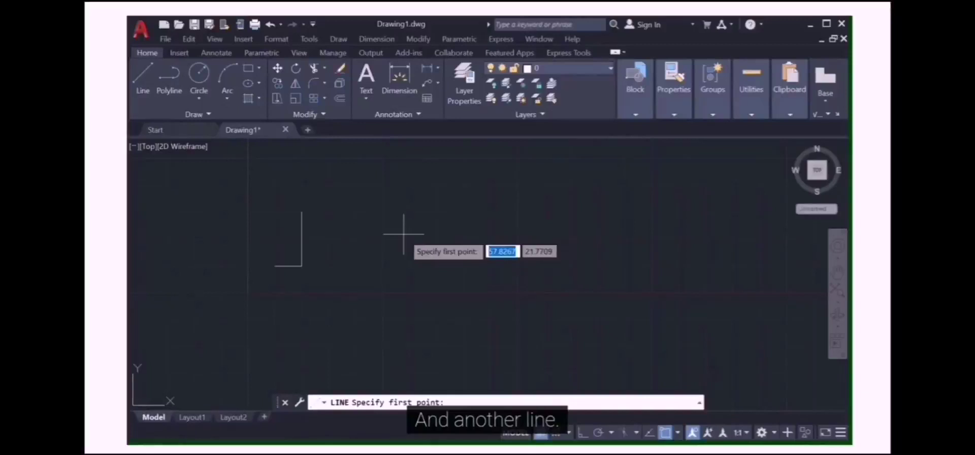
pyautogui.write('20')
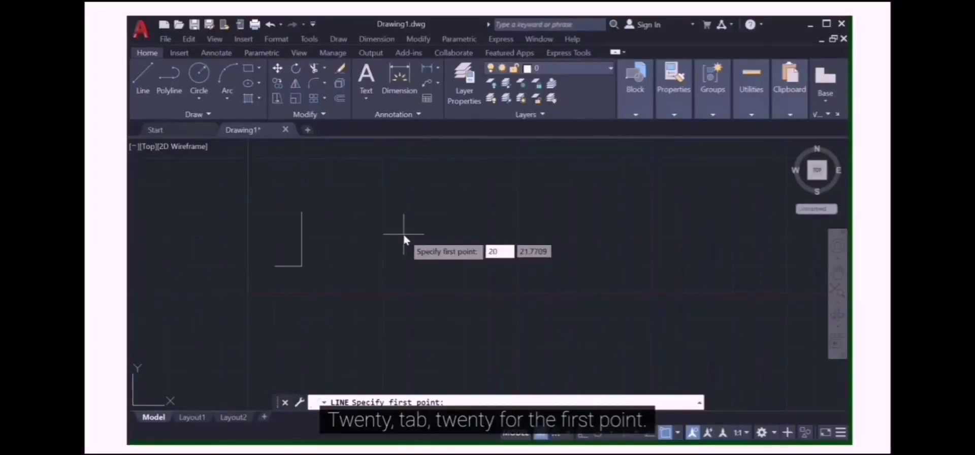
pyautogui.press('Tab')
pyautogui.write('20')
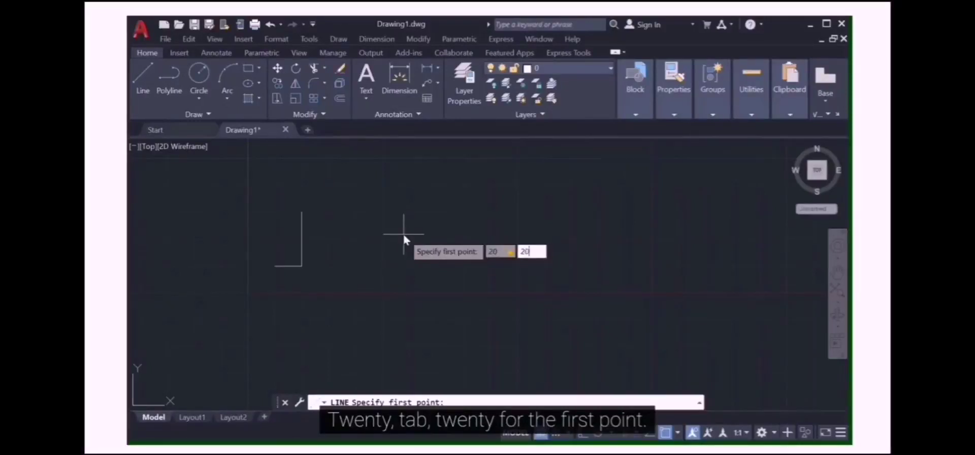
pyautogui.press('Return')
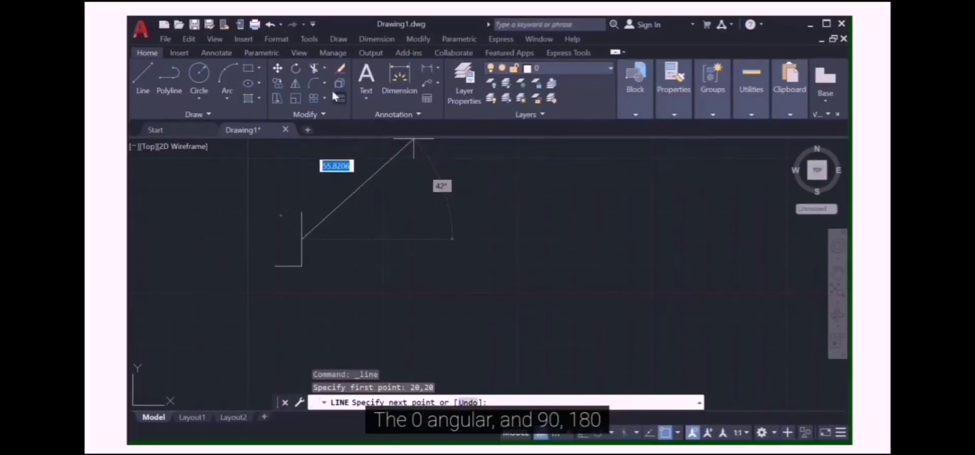
pyautogui.scroll(-2, 358, 223)
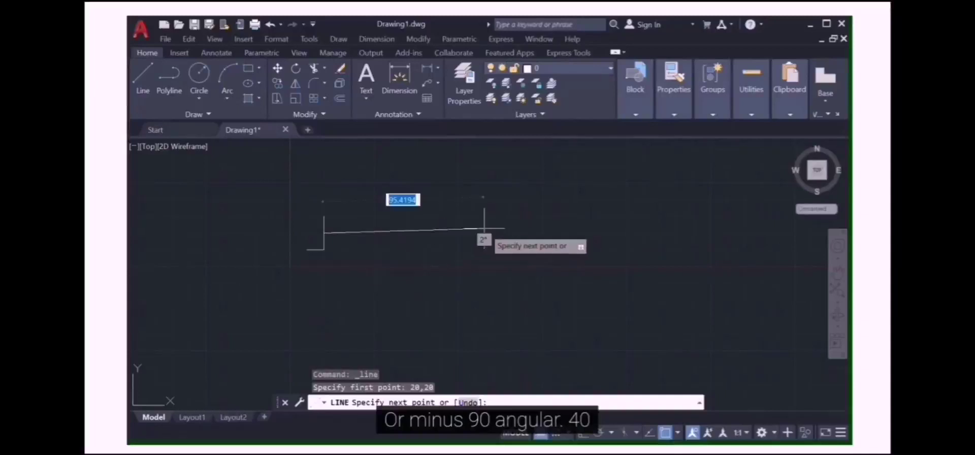
pyautogui.write('40')
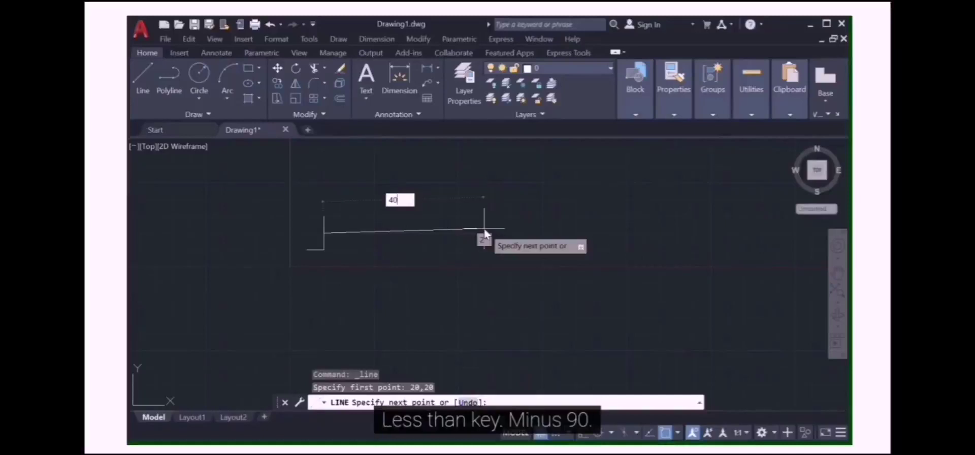
pyautogui.write('<')
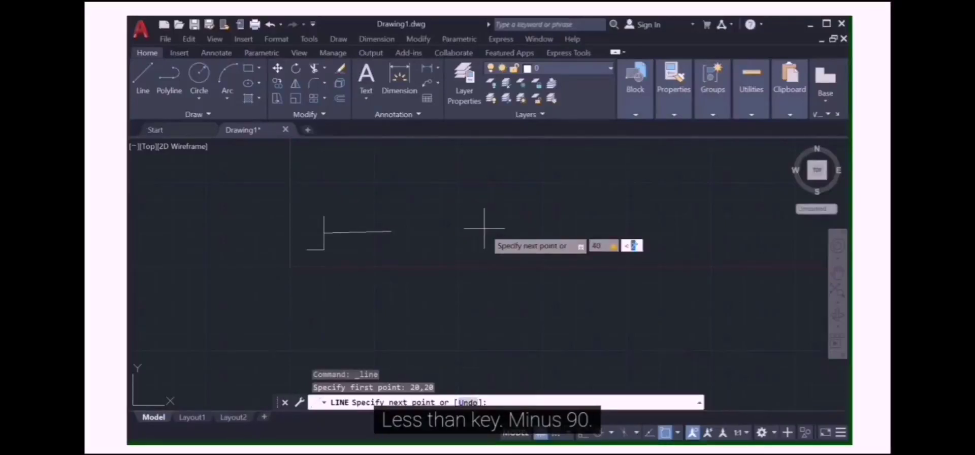
pyautogui.write('-90')
pyautogui.press('Return')
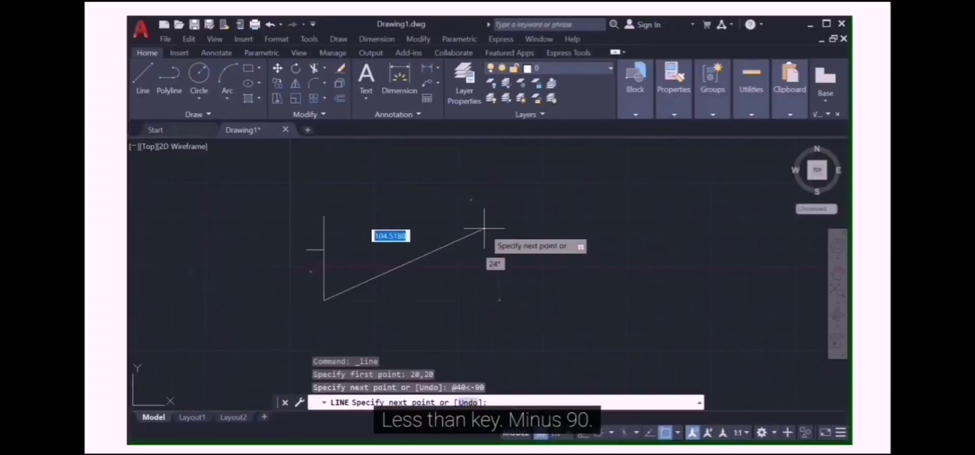
# Turn on Ortho mode and continue the line 20 units horizontally to the right.
pyautogui.scroll(3, 243, 317)
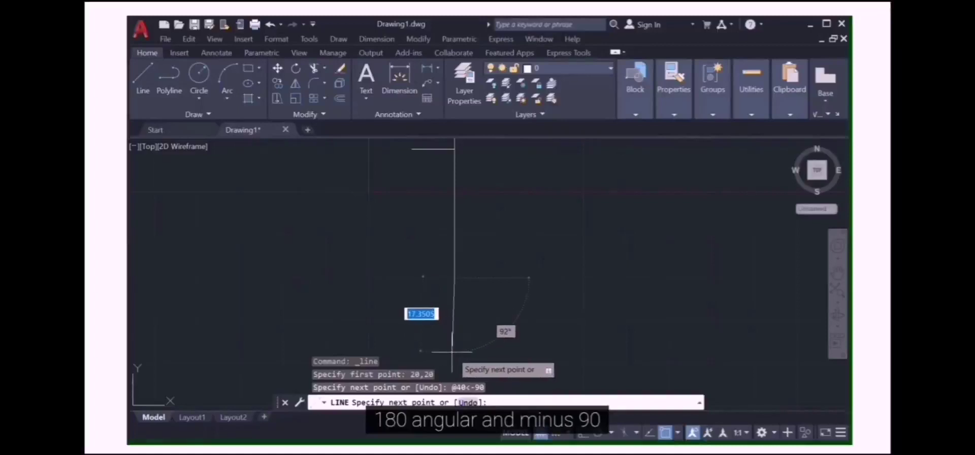
pyautogui.click(583, 433)
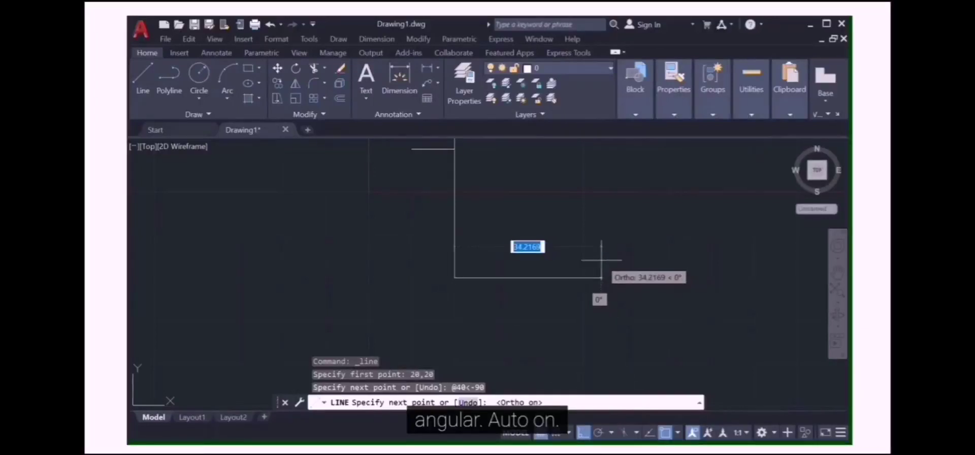
pyautogui.write('20')
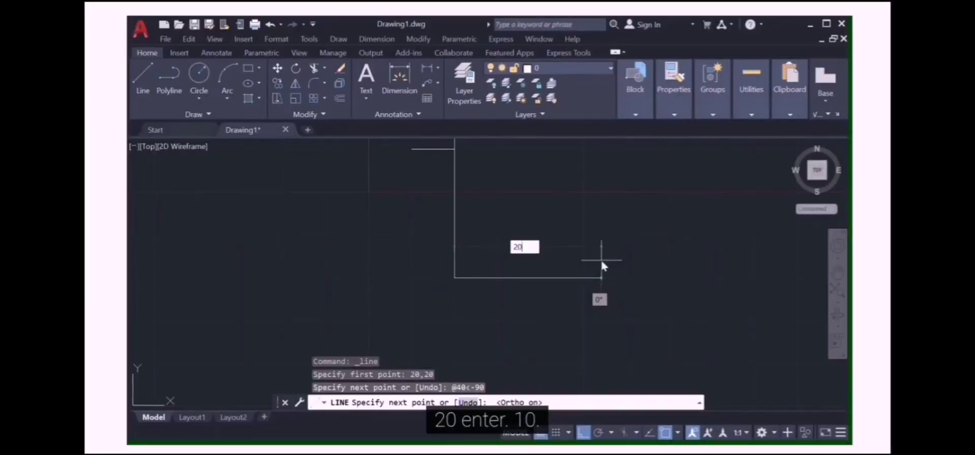
pyautogui.press('Return')
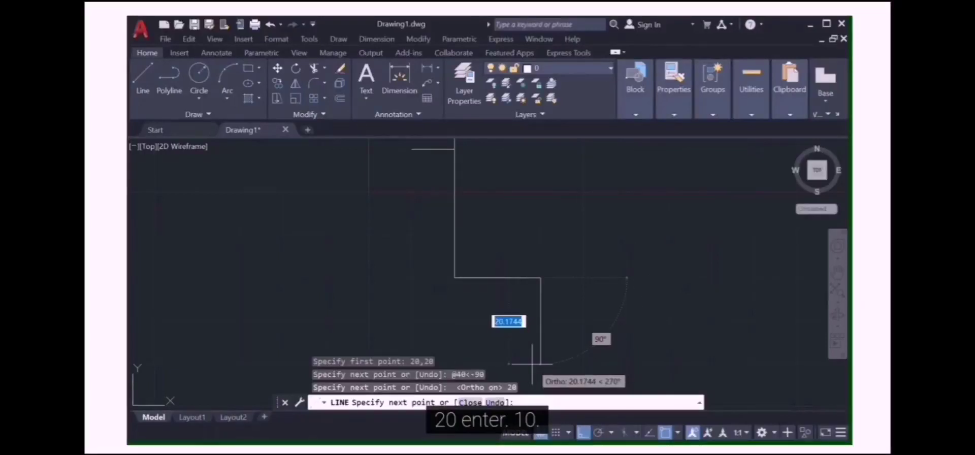
# Add a segment 10 units straight down with Ortho on and end the line.
pyautogui.write('10')
pyautogui.press('Return')
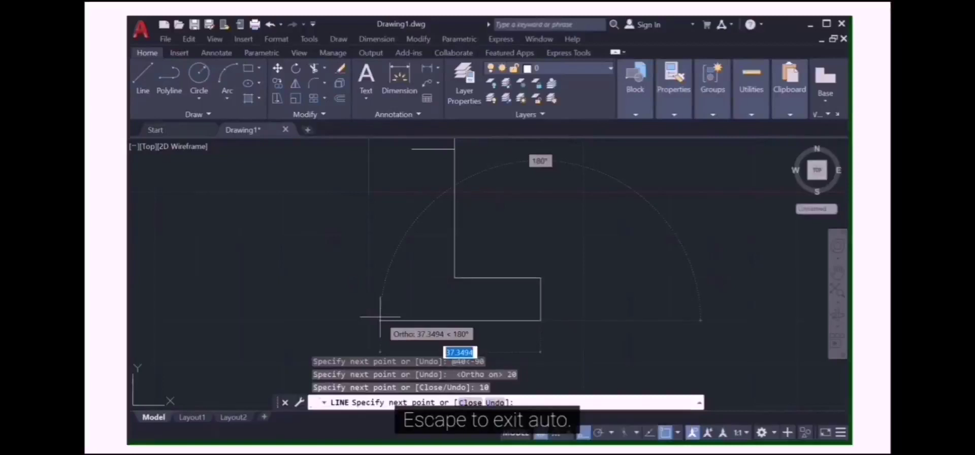
pyautogui.press('Escape')
pyautogui.scroll(-1, 394, 298)
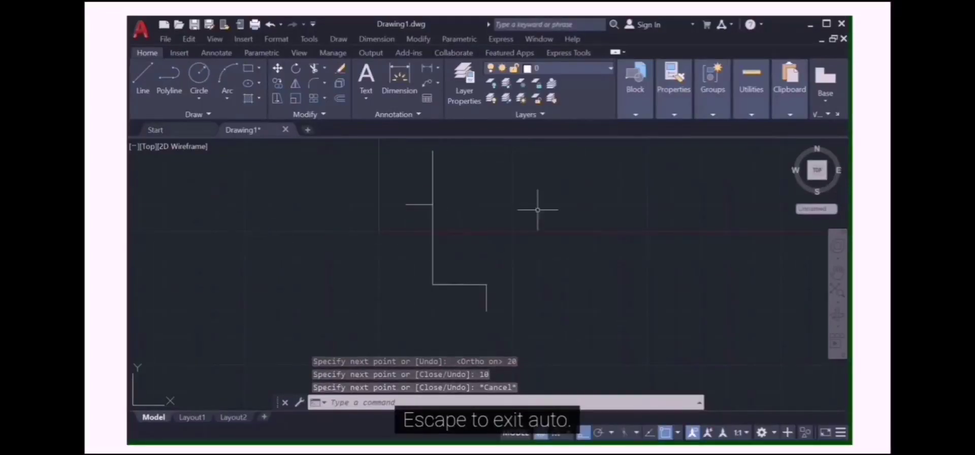
# Start a new line at -10,10 and draw its first segment 10 units straight down.
pyautogui.click(142, 81)
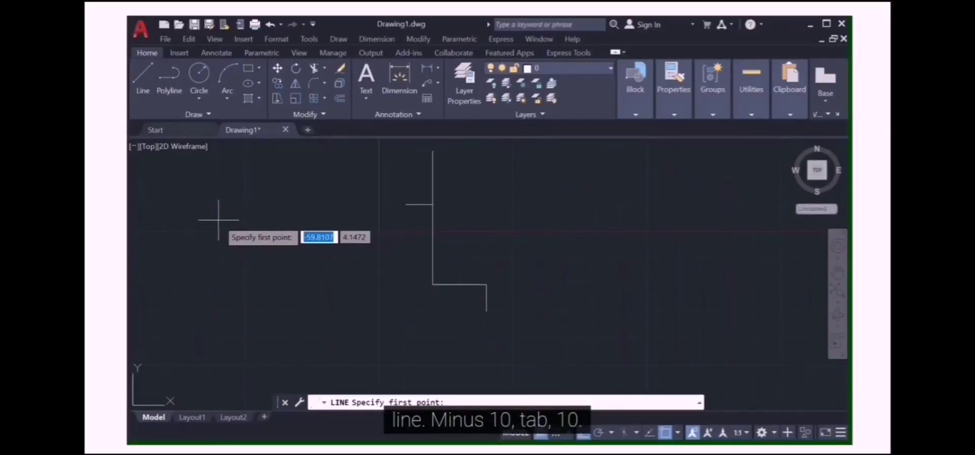
pyautogui.write('-10')
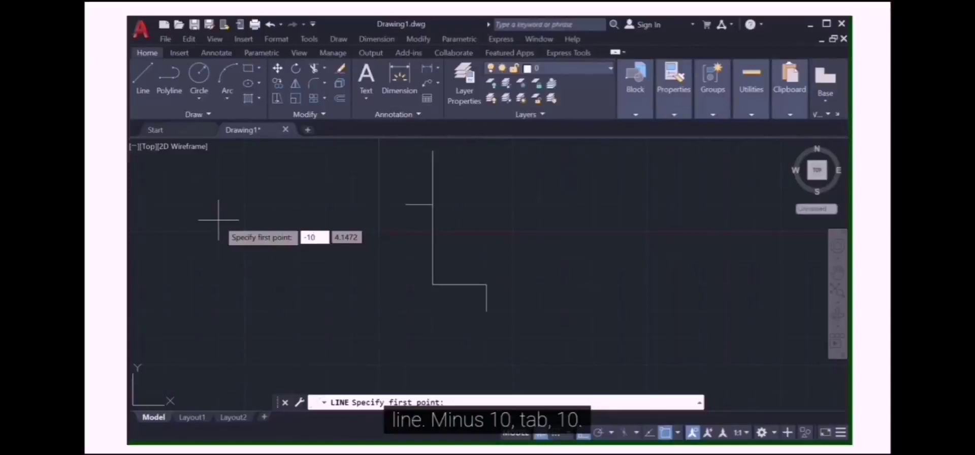
pyautogui.press('Tab')
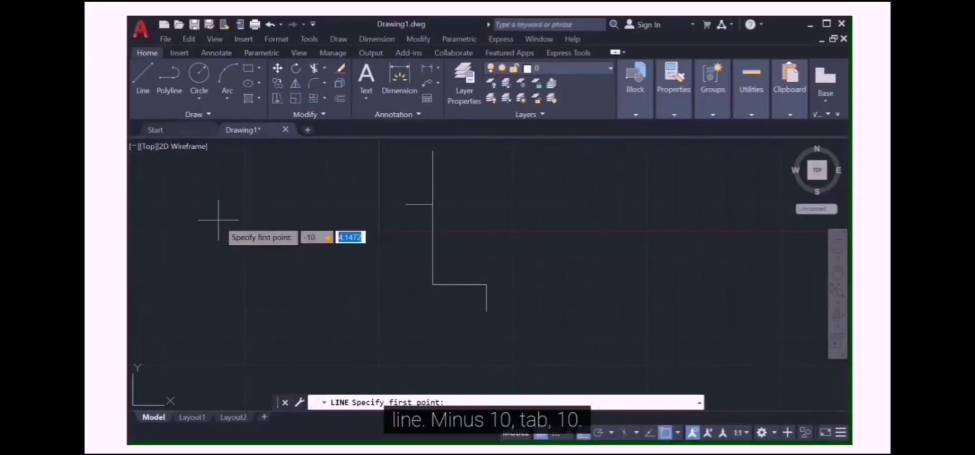
pyautogui.write('10')
pyautogui.press('Return')
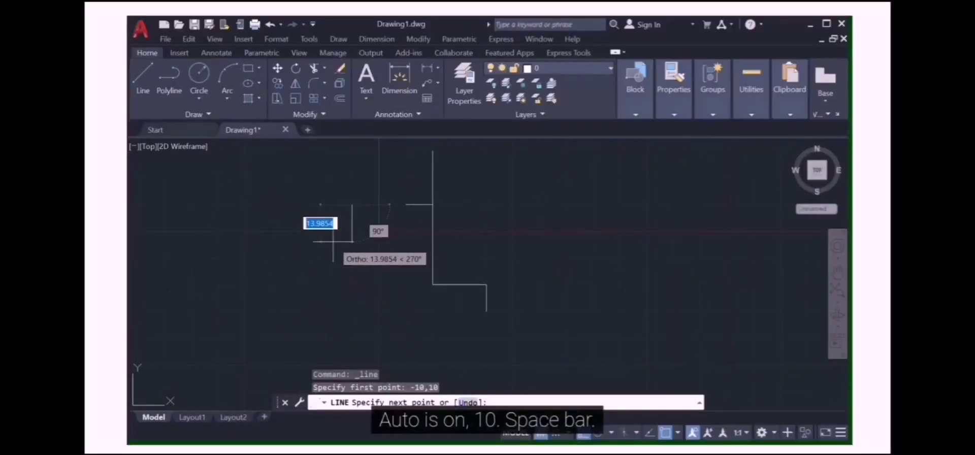
pyautogui.write('10')
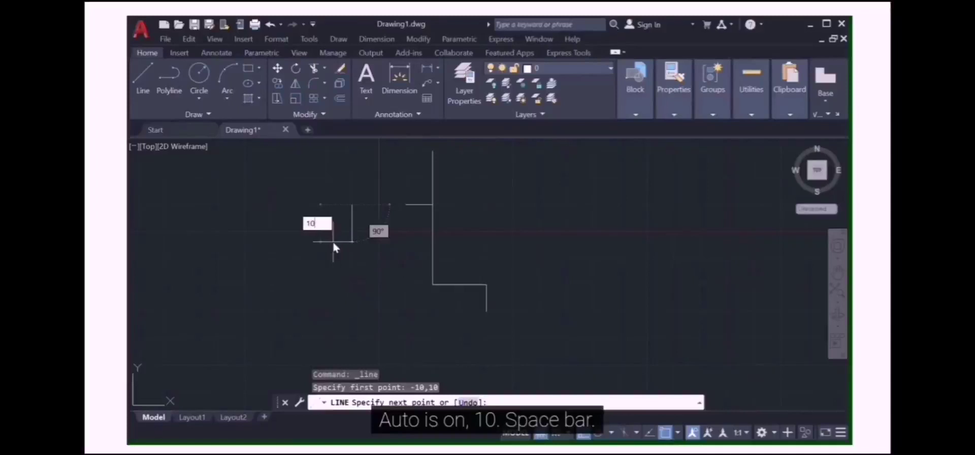
pyautogui.press('space')
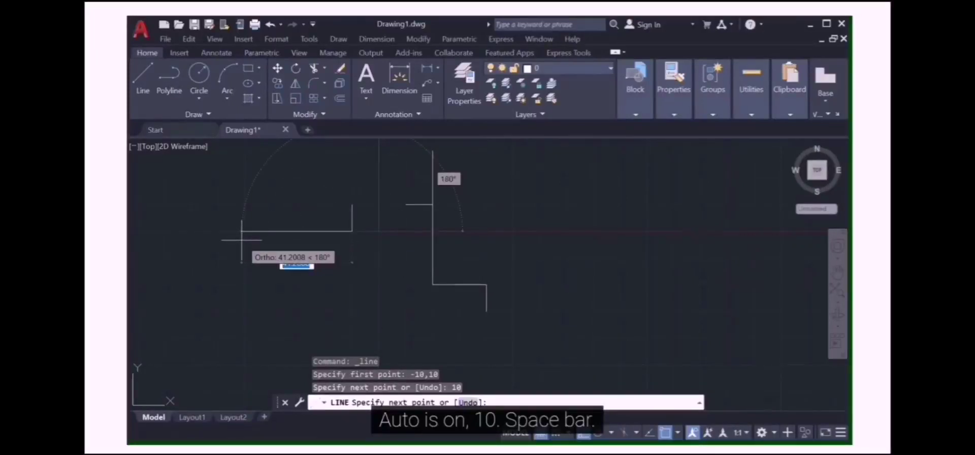
# Add segments 20 units to the left and 10 units up, and close the line into a rectangle.
pyautogui.write('20')
pyautogui.press('space')
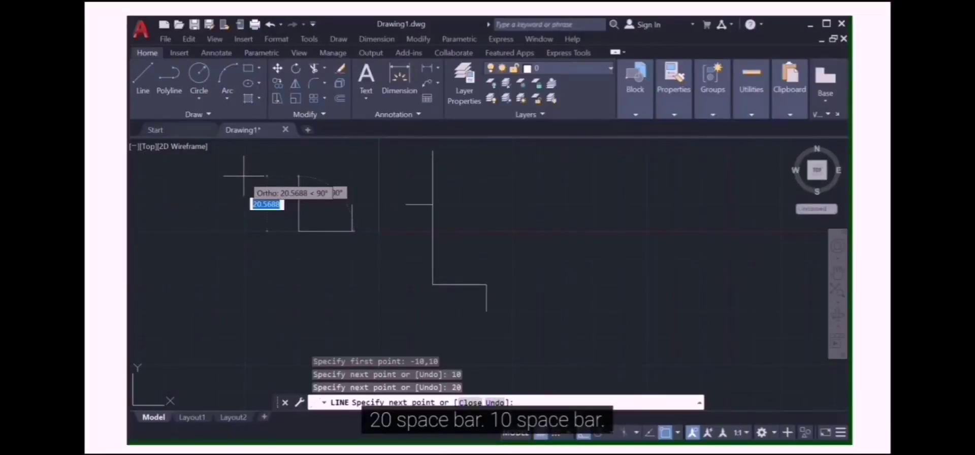
pyautogui.write('10')
pyautogui.press('space')
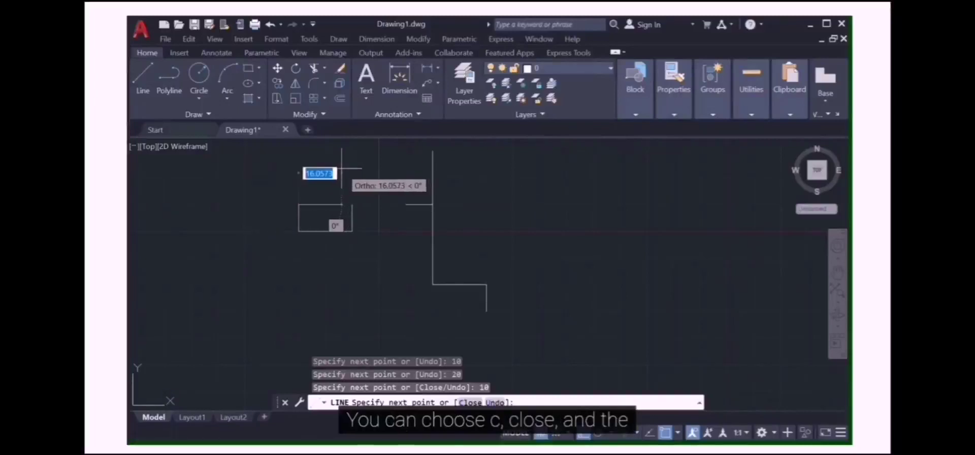
pyautogui.write('c')
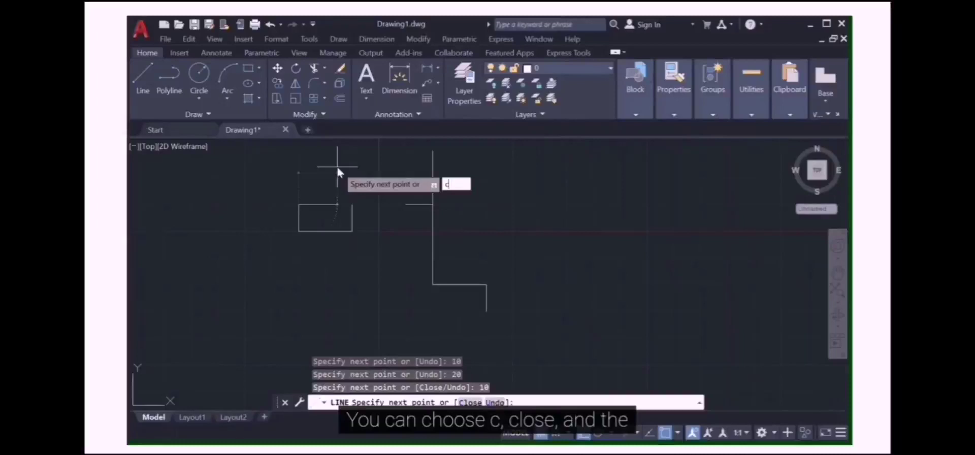
pyautogui.press('Return')
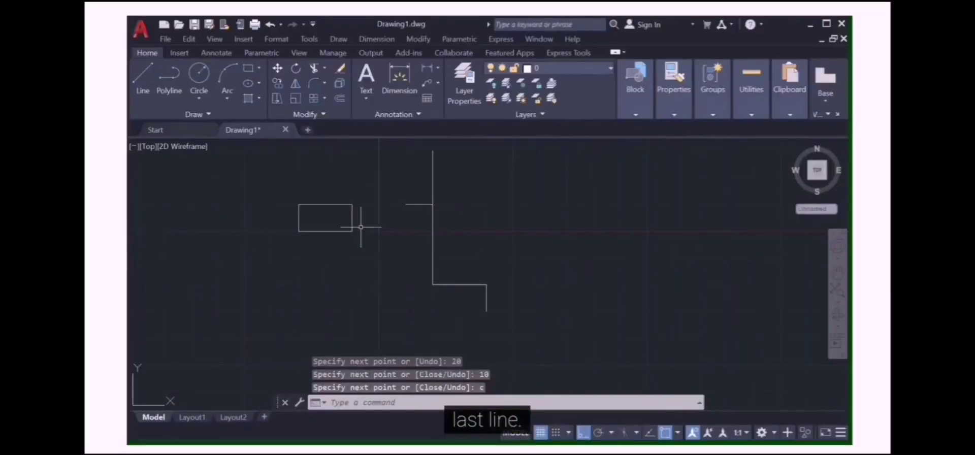
pyautogui.scroll(2, 355, 218)
pyautogui.scroll(-4, 361, 227)
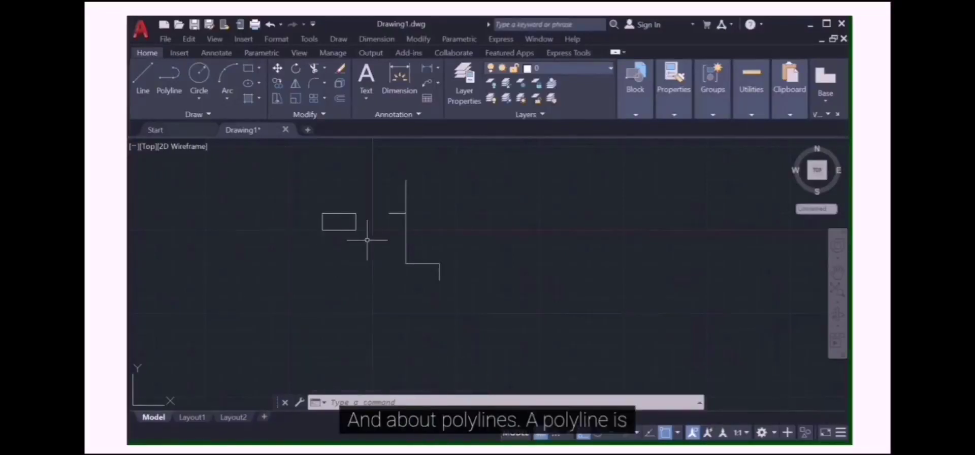
# Start a polyline in the empty area right of the existing lines and draw a horizontal first segment to the right.
pyautogui.click(171, 87)
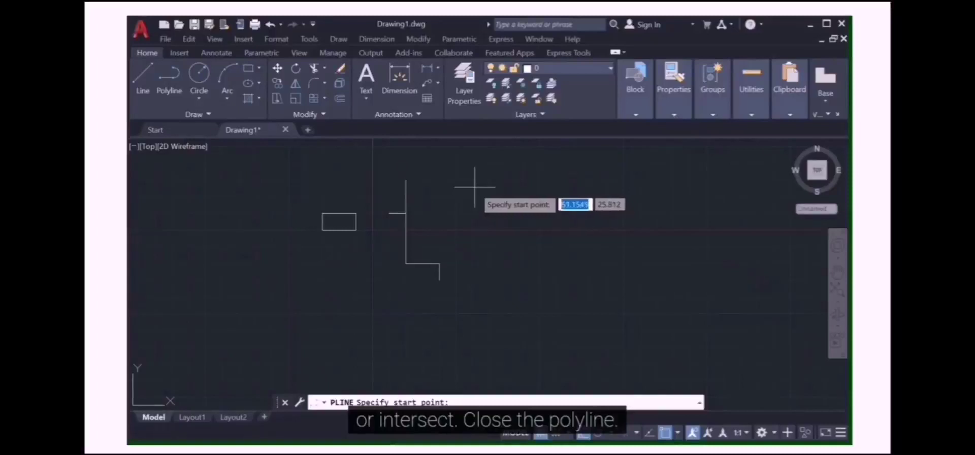
pyautogui.click(500, 186)
pyautogui.click(635, 185)
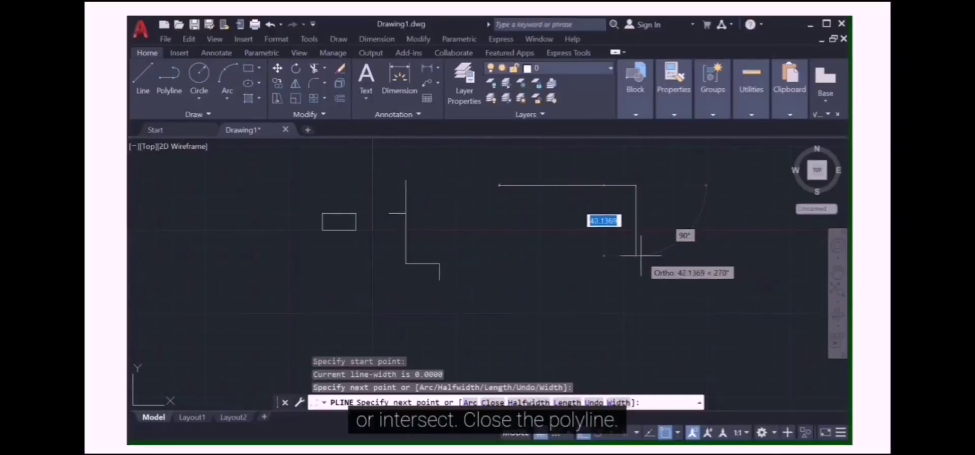
# Turn off Ortho mode, add three freehand segments down-left, down and to the left, and close the polyline.
pyautogui.press('F8')
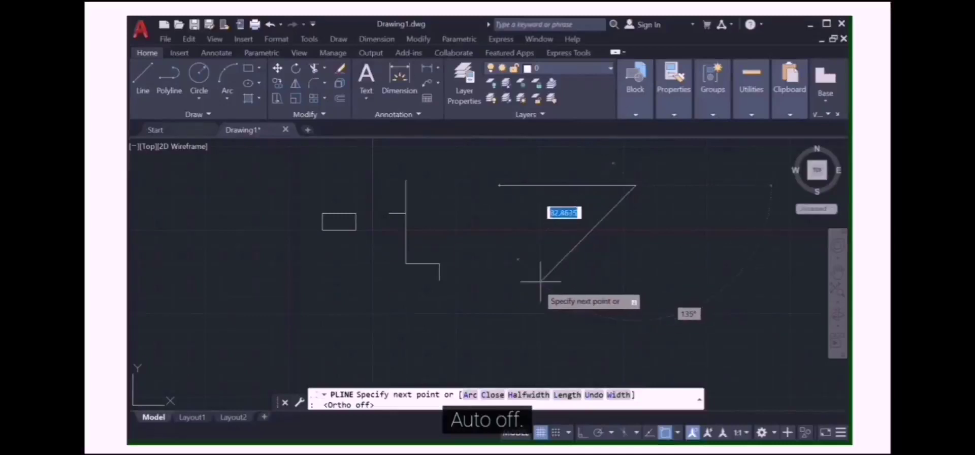
pyautogui.click(598, 218)
pyautogui.click(603, 279)
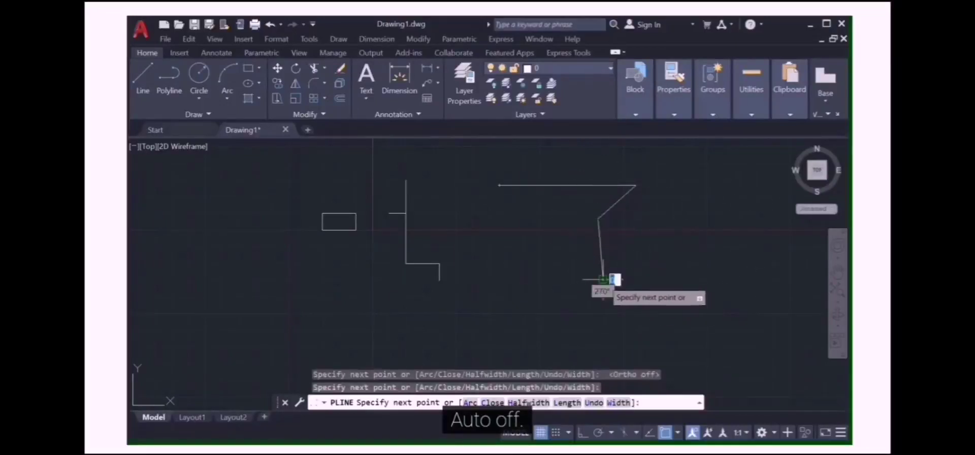
pyautogui.click(514, 279)
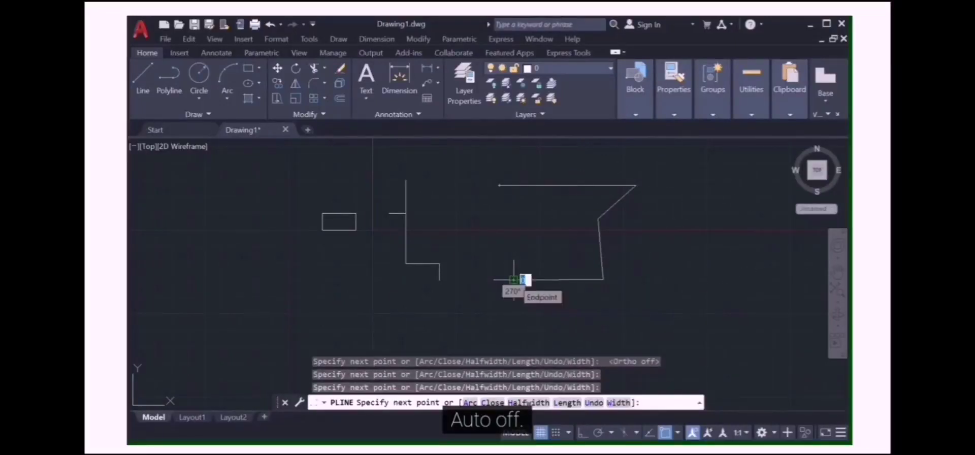
pyautogui.write('c')
pyautogui.press('Return')
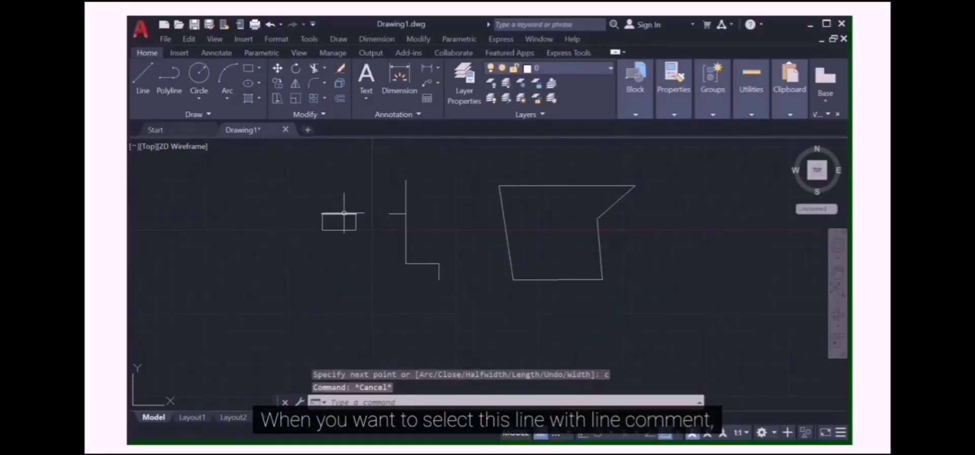
# Erase the 40-unit vertical line between the rectangle and the polyline.
pyautogui.click(407, 197)
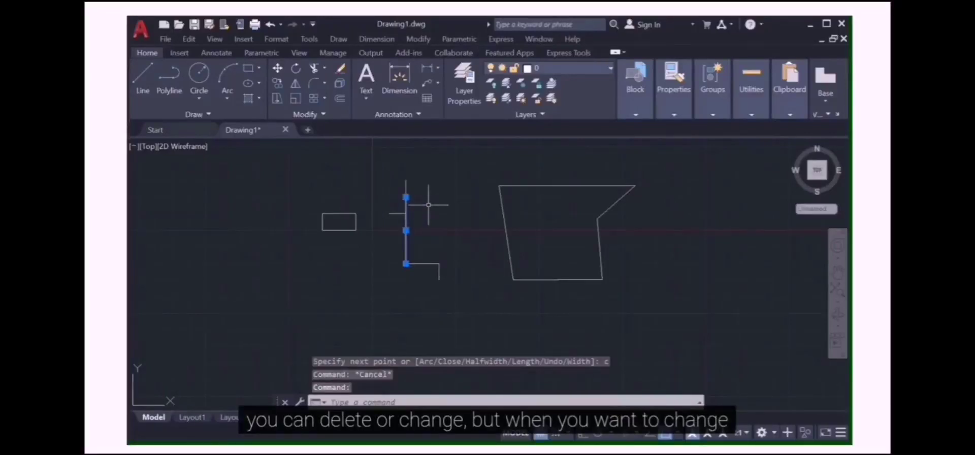
pyautogui.press('Delete')
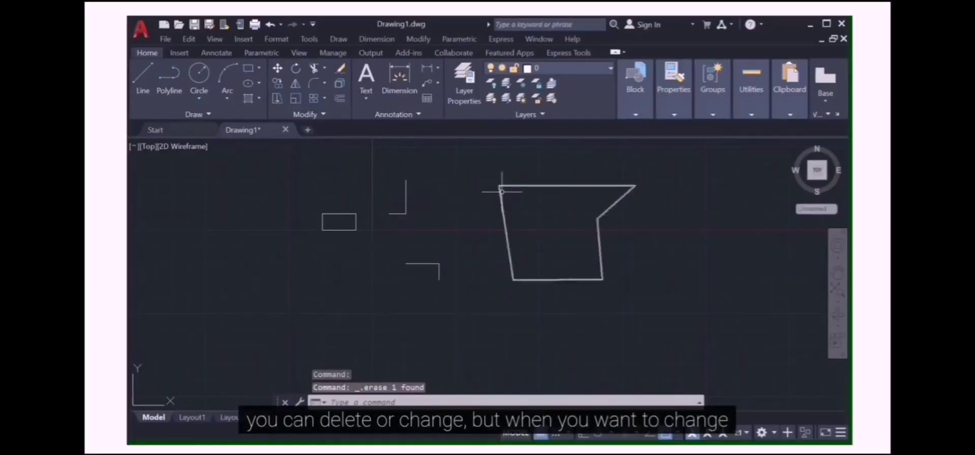
# Select the closed polyline to examine it as a single object beside the rectangle, and clear the selection.
pyautogui.click(559, 185)
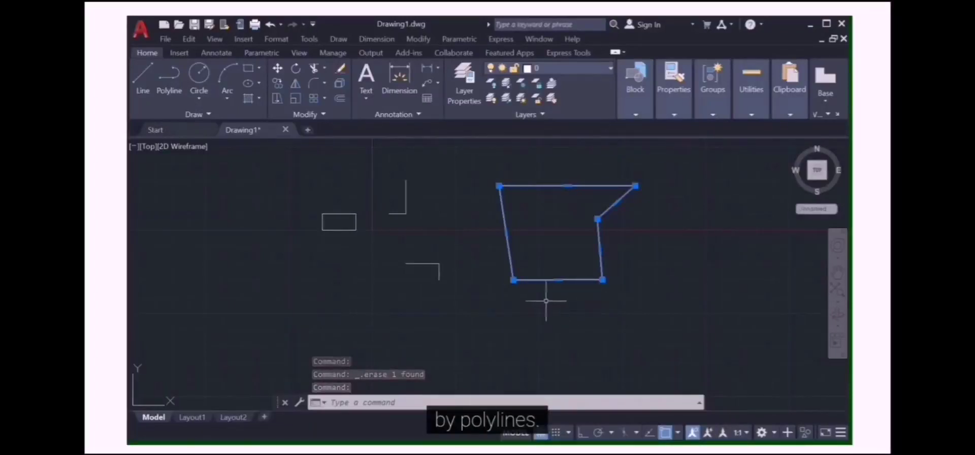
pyautogui.scroll(4, 344, 227)
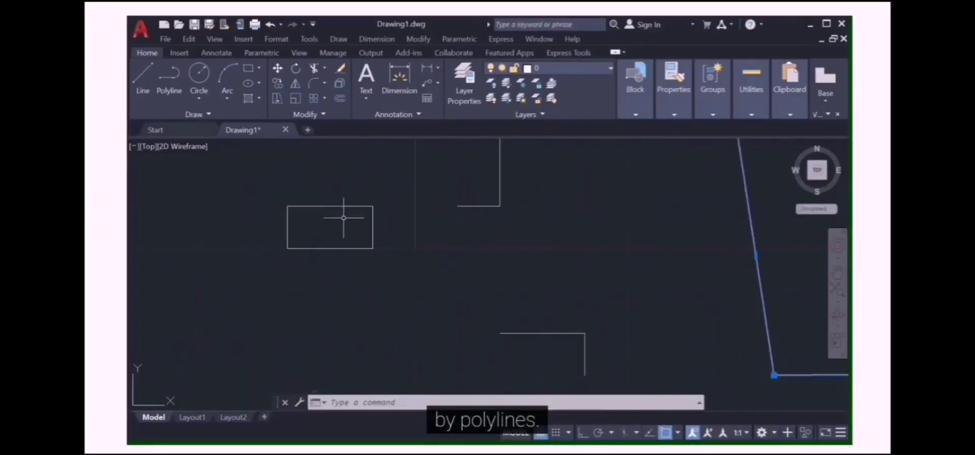
pyautogui.scroll(-4, 344, 217)
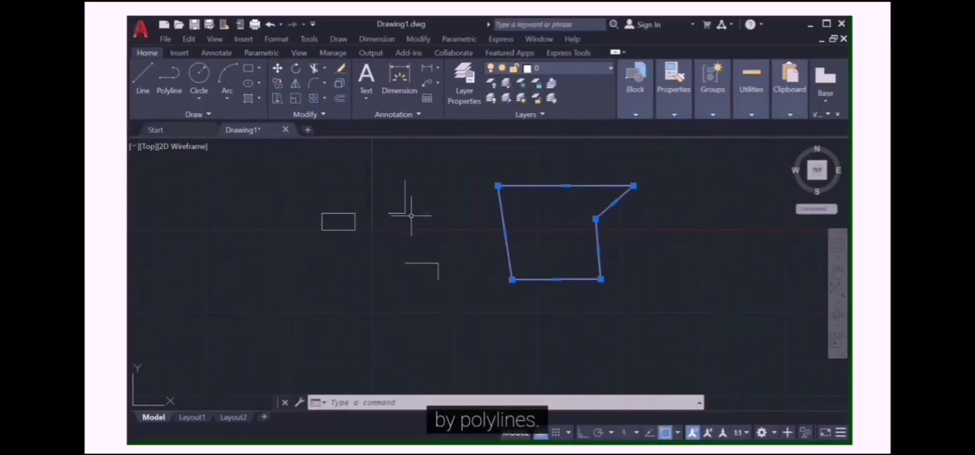
pyautogui.press('Escape')
# Erase the upper edge of the small rectangle and undo that deletion.
pyautogui.click(339, 214)
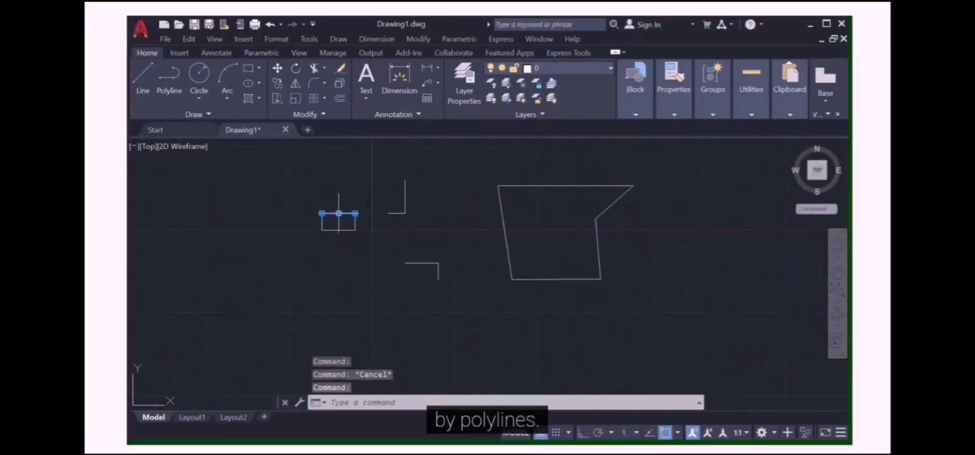
pyautogui.scroll(4, 403, 251)
pyautogui.scroll(-2, 403, 250)
pyautogui.press('Escape')
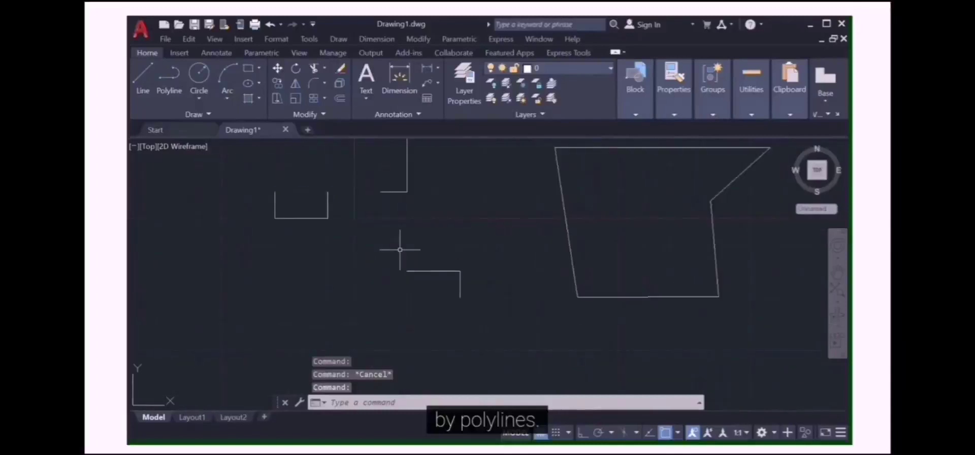
pyautogui.click(271, 25)
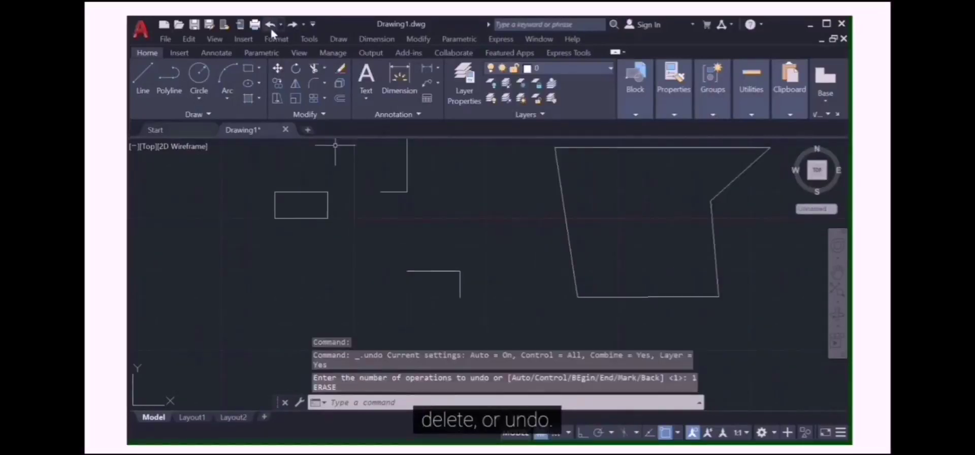
pyautogui.scroll(-4, 485, 237)
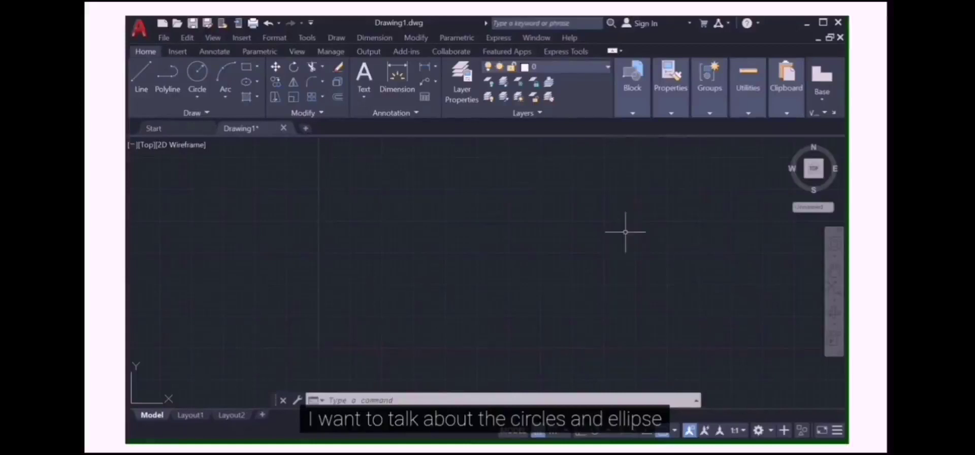
# Draw a circle centred at 0,10 with a diameter of 50.
pyautogui.click(198, 97)
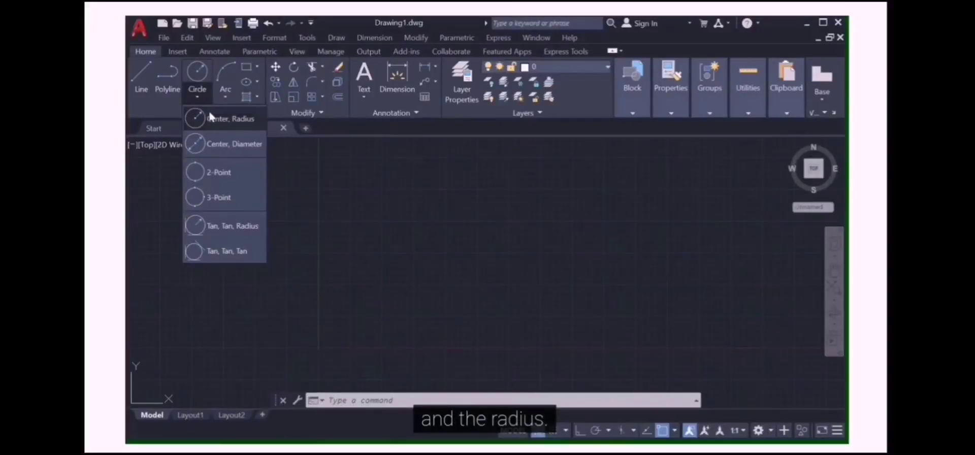
pyautogui.click(211, 118)
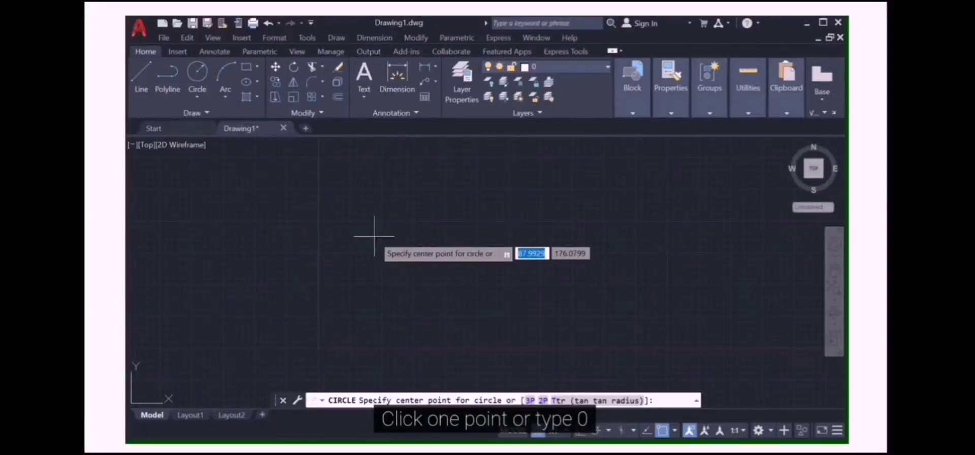
pyautogui.write('0')
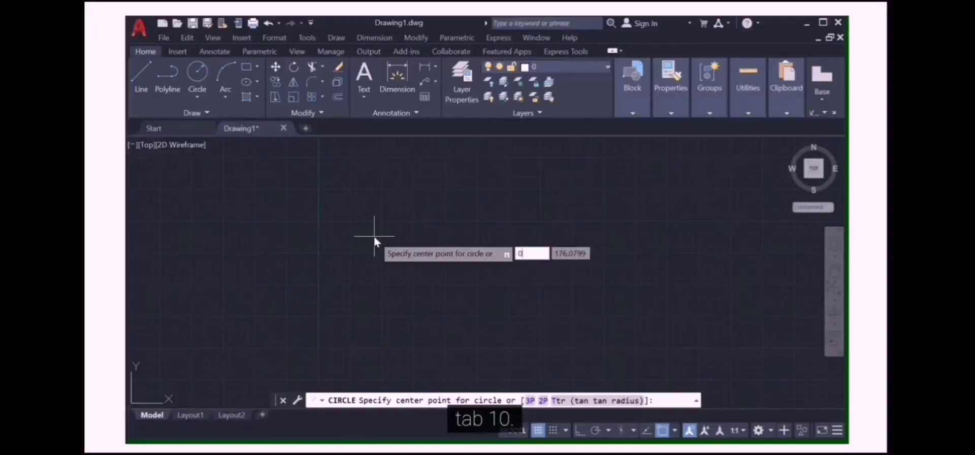
pyautogui.press('Tab')
pyautogui.write('10')
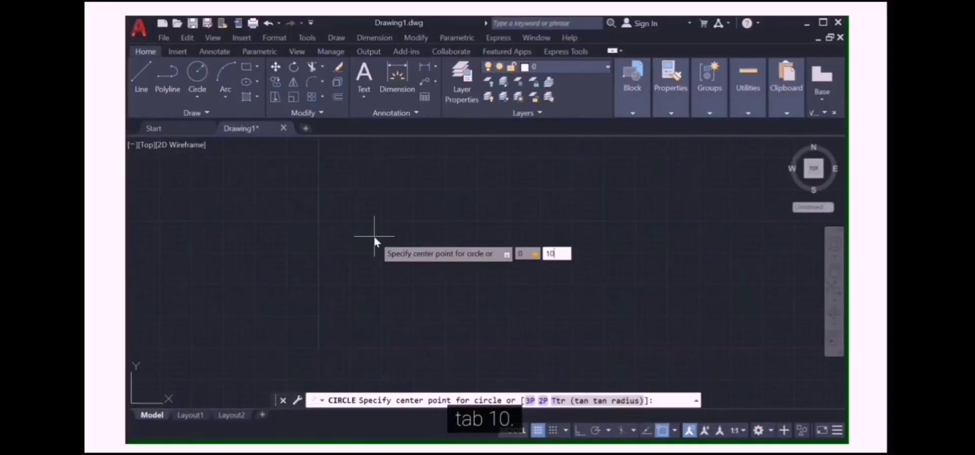
pyautogui.press('Return')
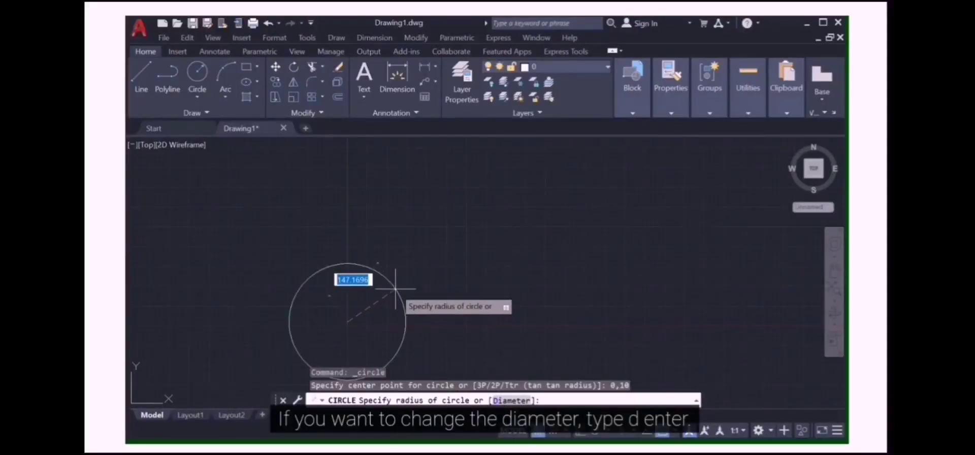
pyautogui.write('d')
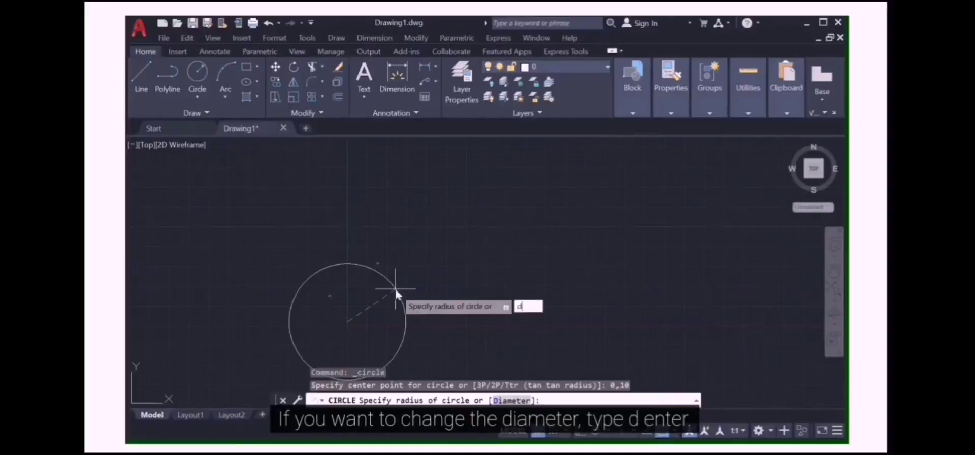
pyautogui.press('Return')
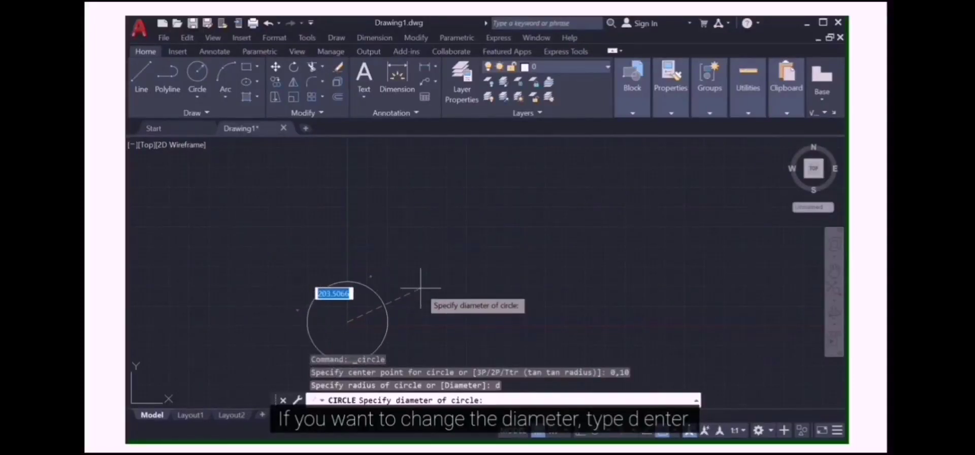
pyautogui.write('50')
pyautogui.press('Return')
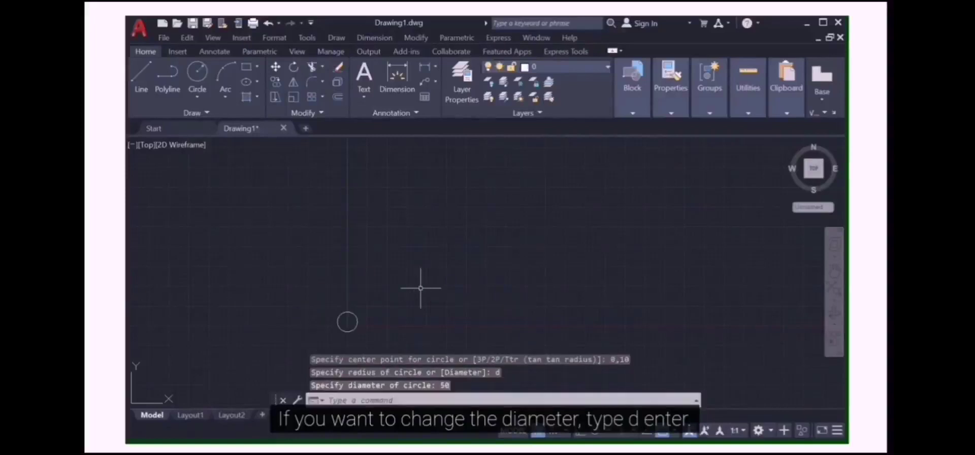
# Draw a 2-Point circle above and to the right of the first circle, with a diameter of 30.
pyautogui.scroll(5, 376, 331)
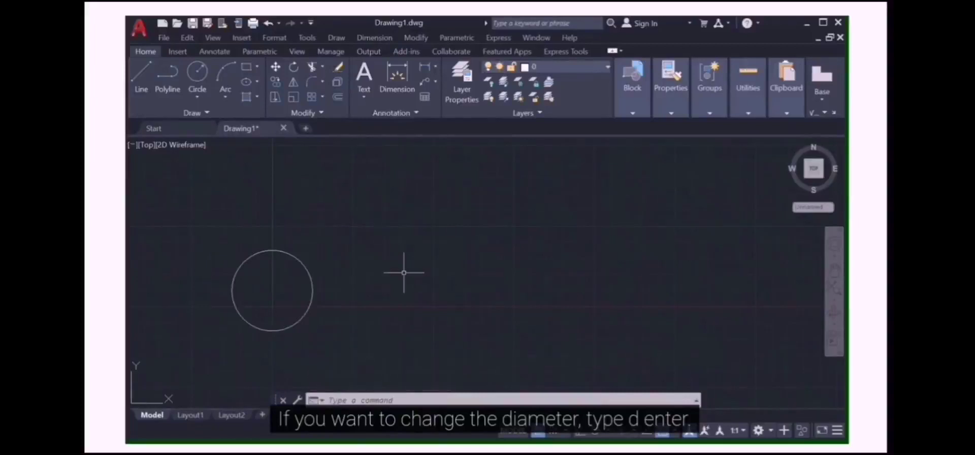
pyautogui.click(196, 98)
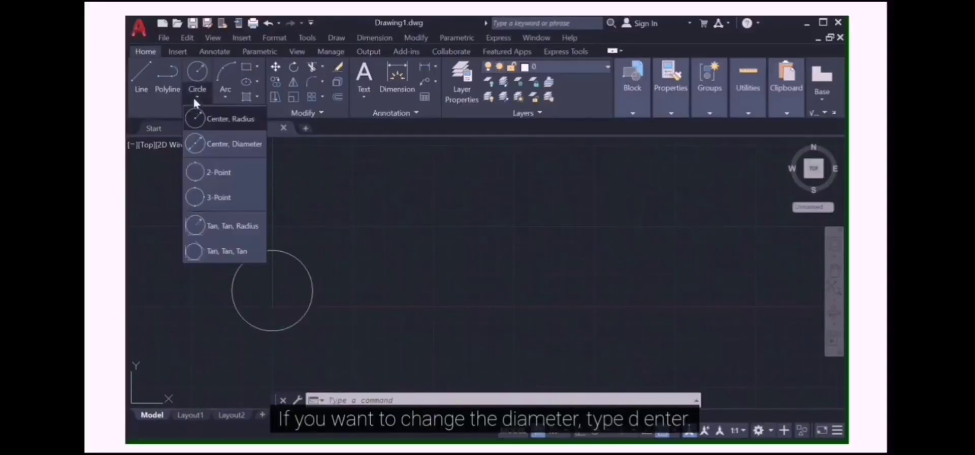
pyautogui.click(212, 173)
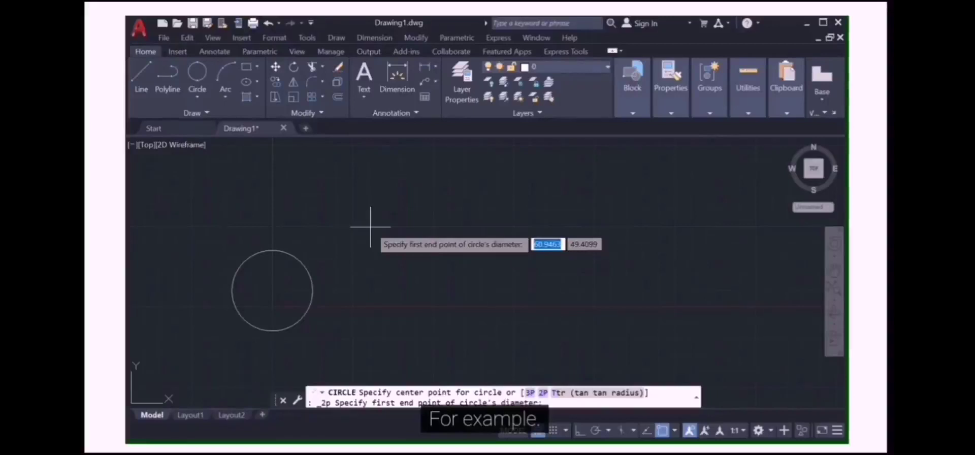
pyautogui.click(355, 226)
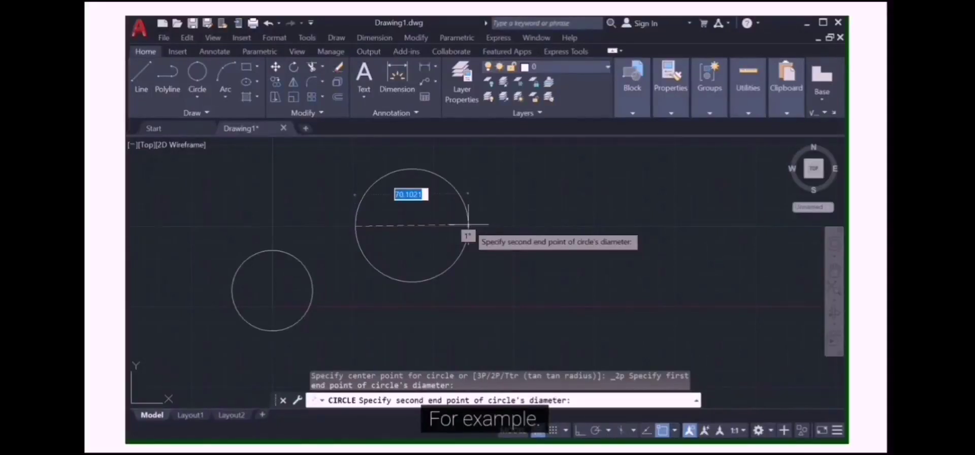
pyautogui.write('30')
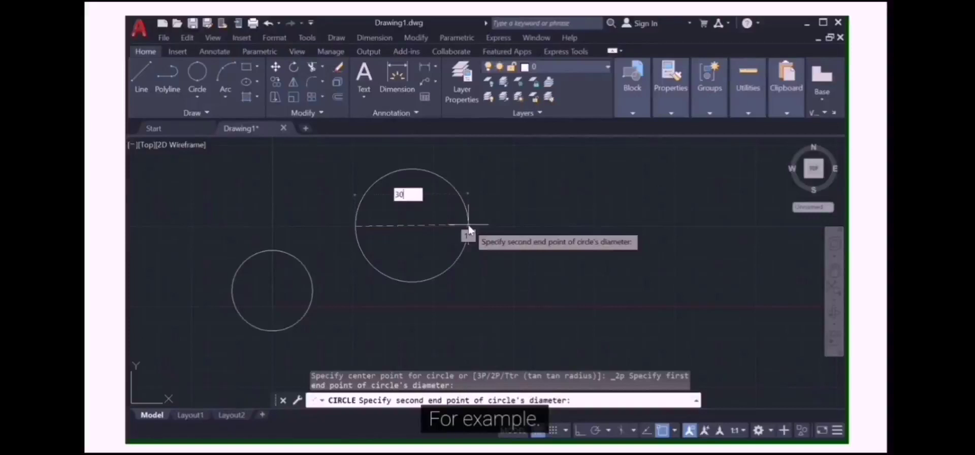
pyautogui.press('Tab')
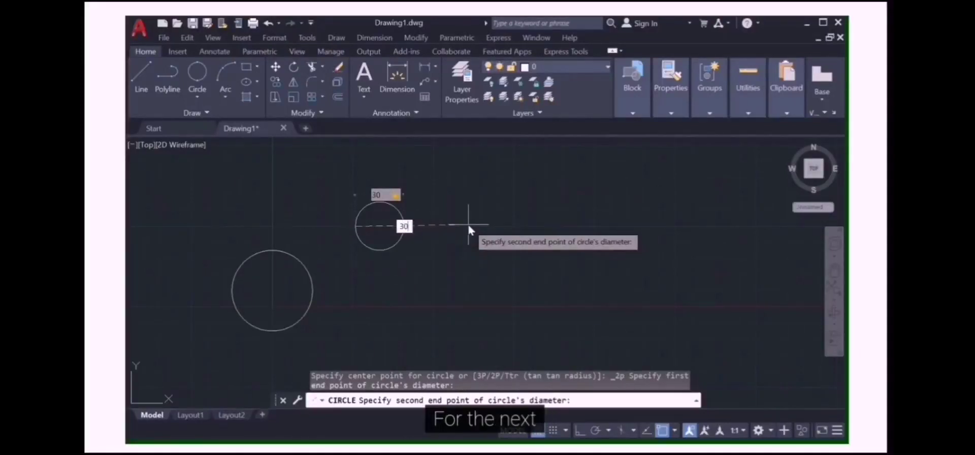
pyautogui.press('Return')
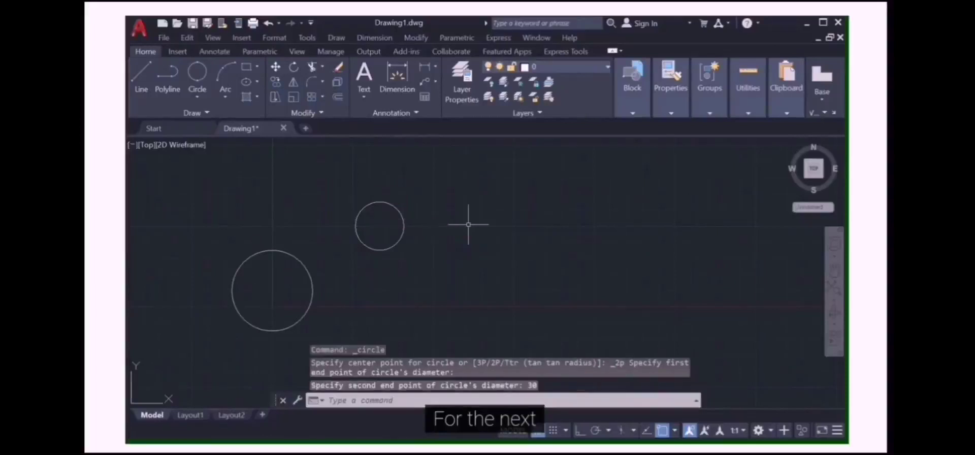
# Draw a 3-Point circle with a radius of about 21, to the right of the two existing circles.
pyautogui.scroll(2, 403, 211)
pyautogui.scroll(-2, 403, 213)
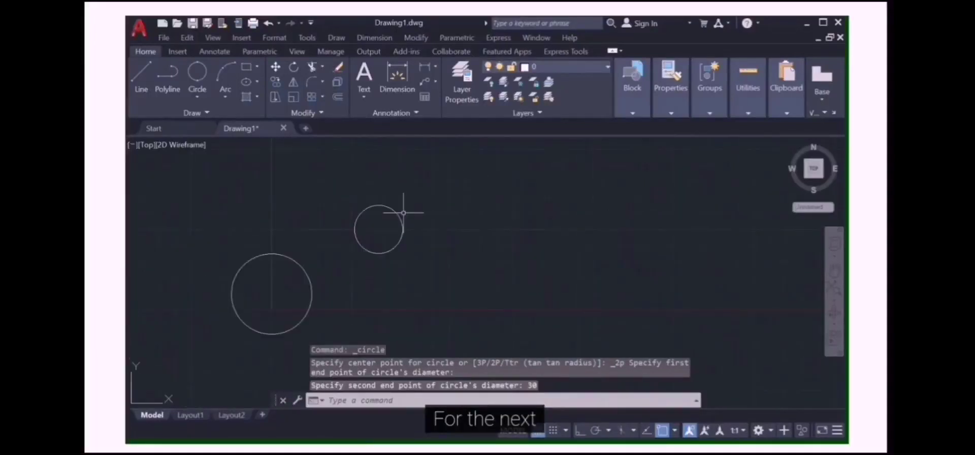
pyautogui.click(199, 100)
pyautogui.click(220, 196)
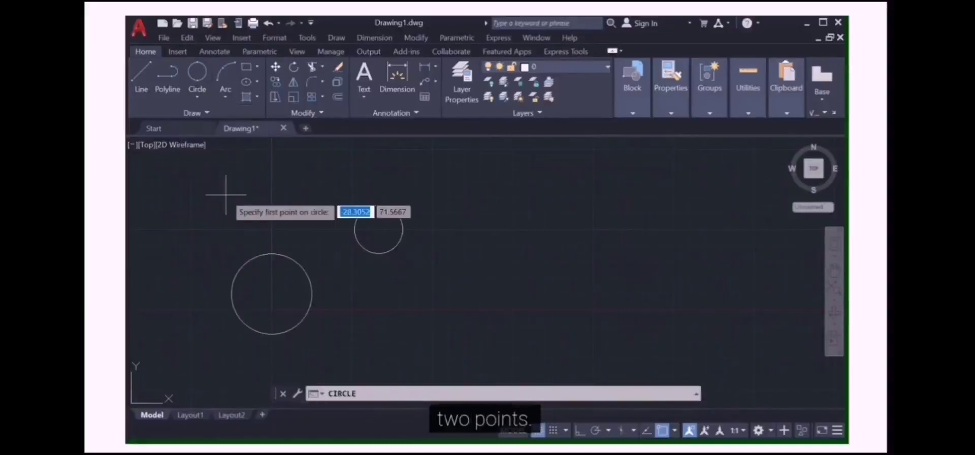
pyautogui.click(531, 185)
pyautogui.click(558, 206)
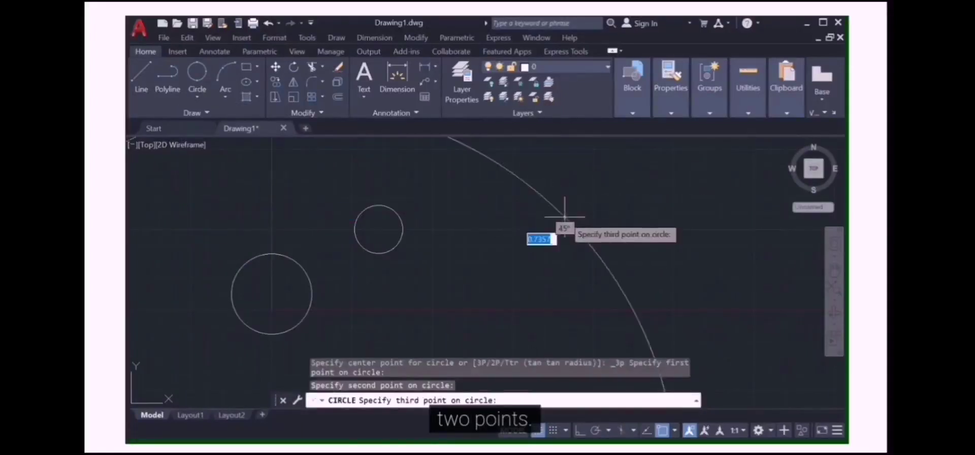
pyautogui.click(501, 237)
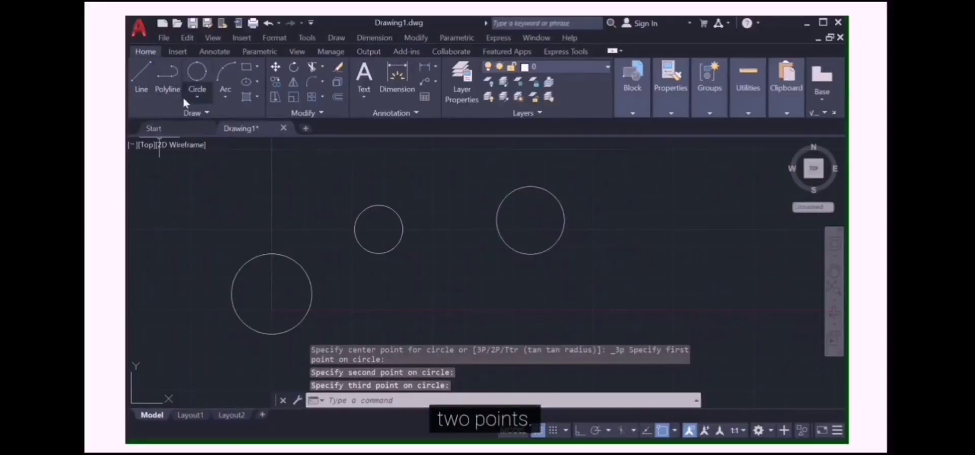
# Draw a Tan, Tan, Radius circle touching the 50 and 30 diameter circles, using the distance between their centres as its radius.
pyautogui.click(197, 98)
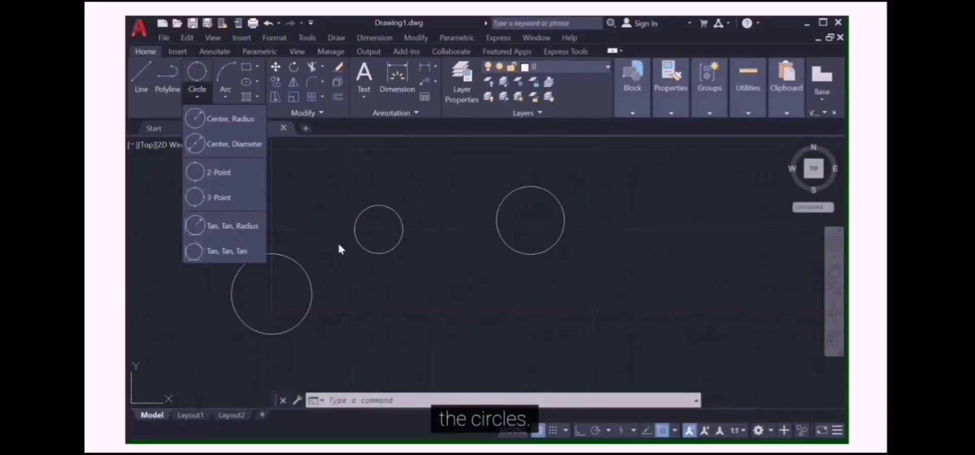
pyautogui.click(234, 226)
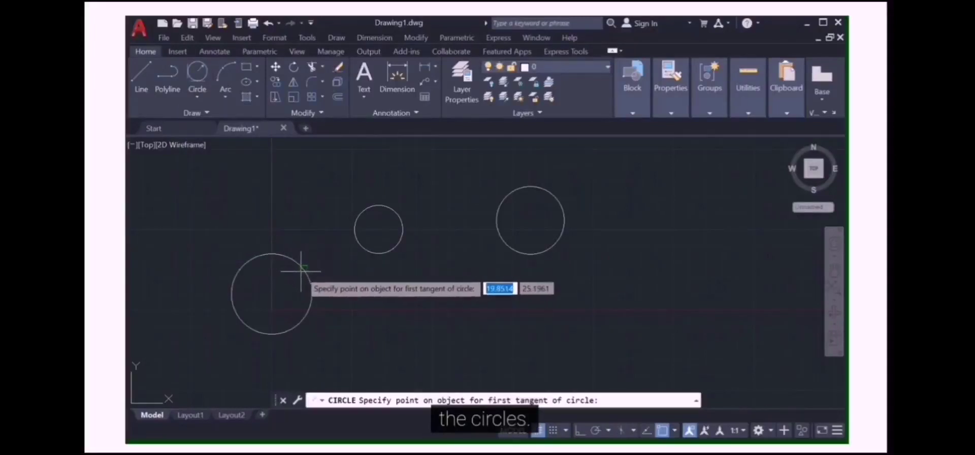
pyautogui.click(309, 270)
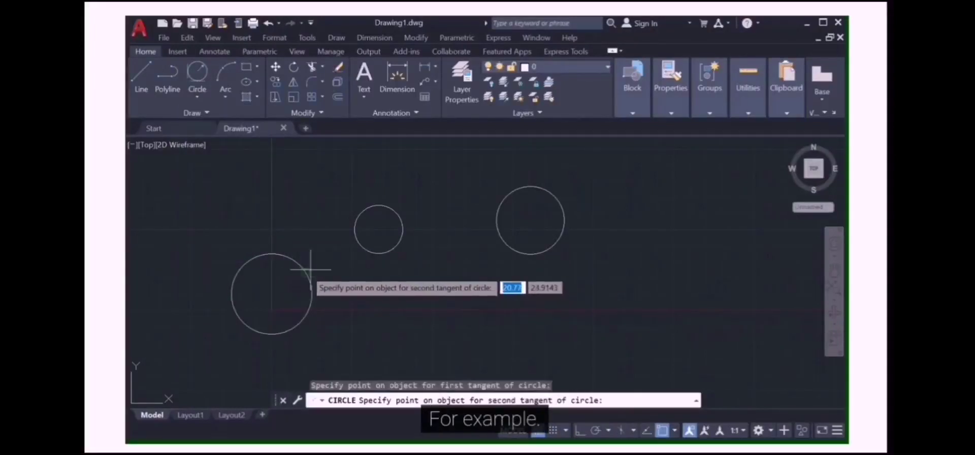
pyautogui.click(357, 224)
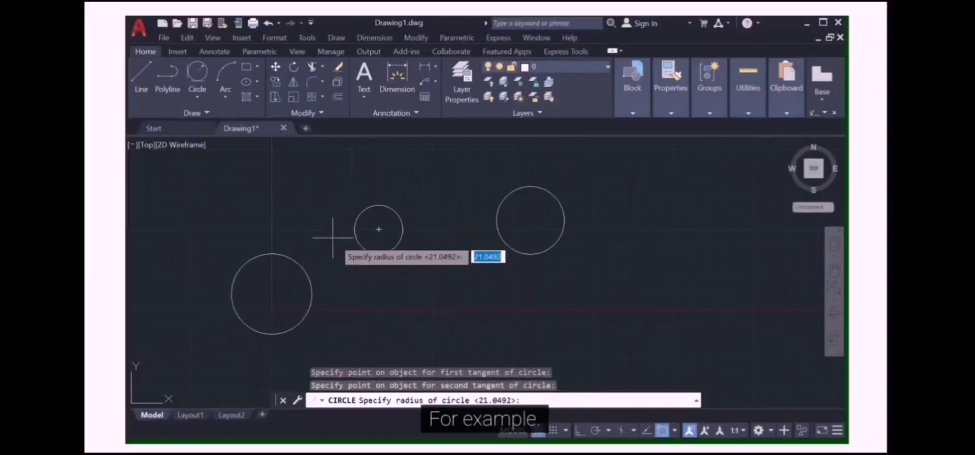
pyautogui.click(378, 230)
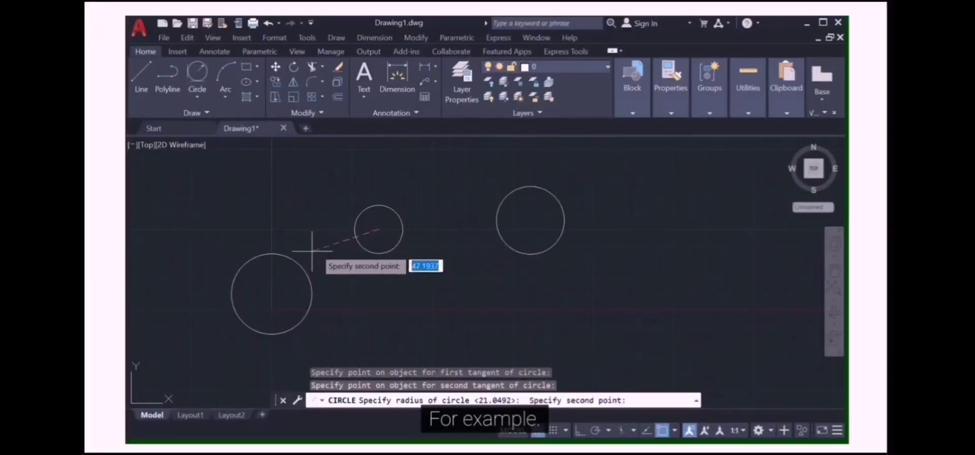
pyautogui.click(268, 289)
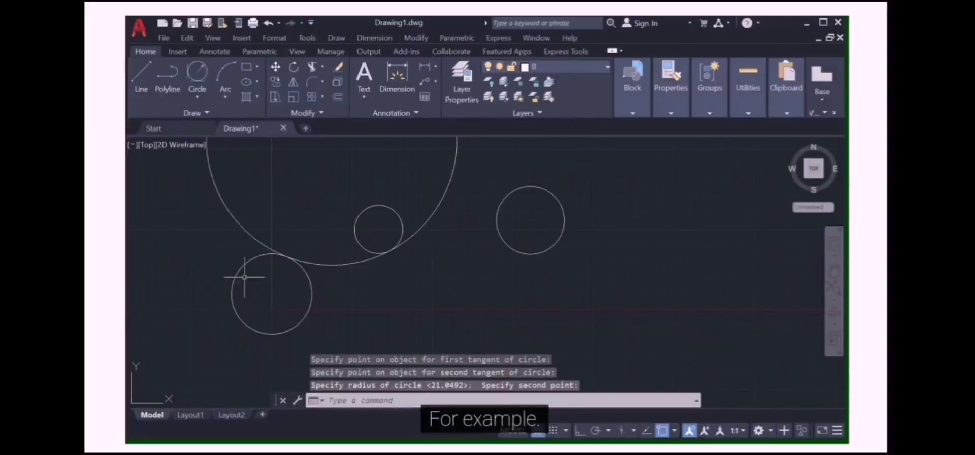
# Draw a nearly horizontal freehand line in the empty area to the right of the circles.
pyautogui.scroll(-5, 298, 240)
pyautogui.scroll(3, 298, 241)
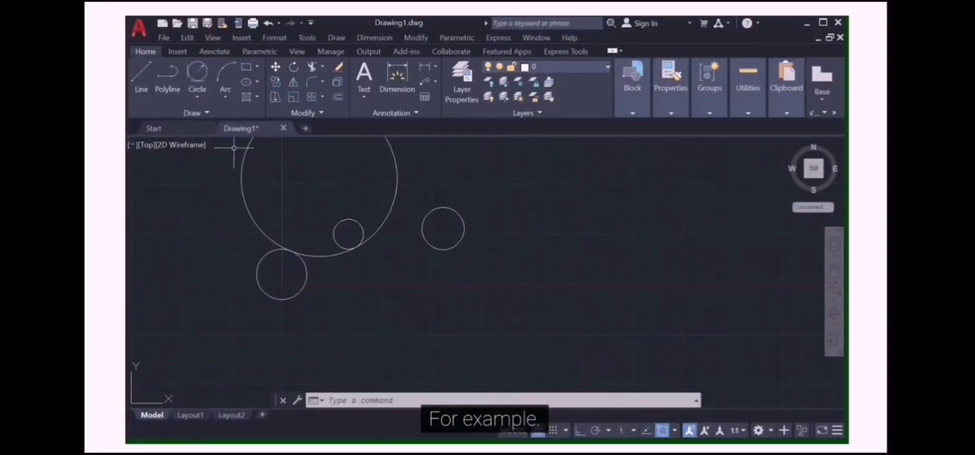
pyautogui.click(202, 97)
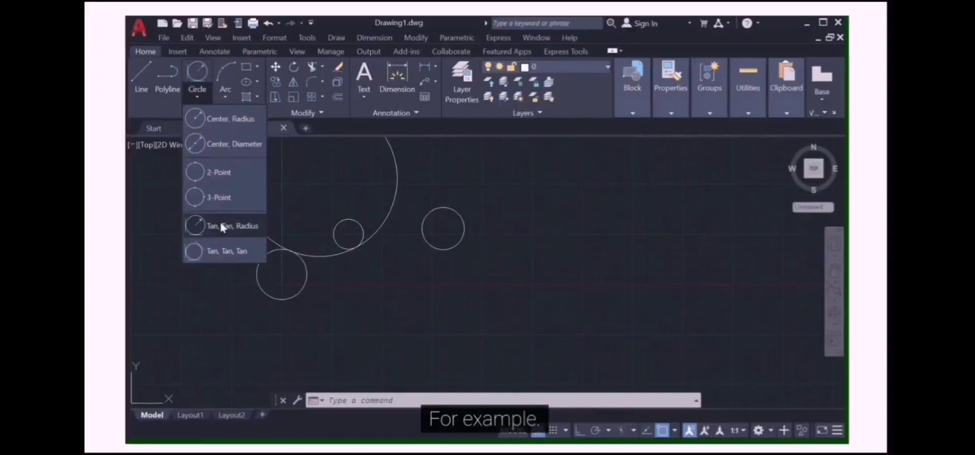
pyautogui.click(142, 76)
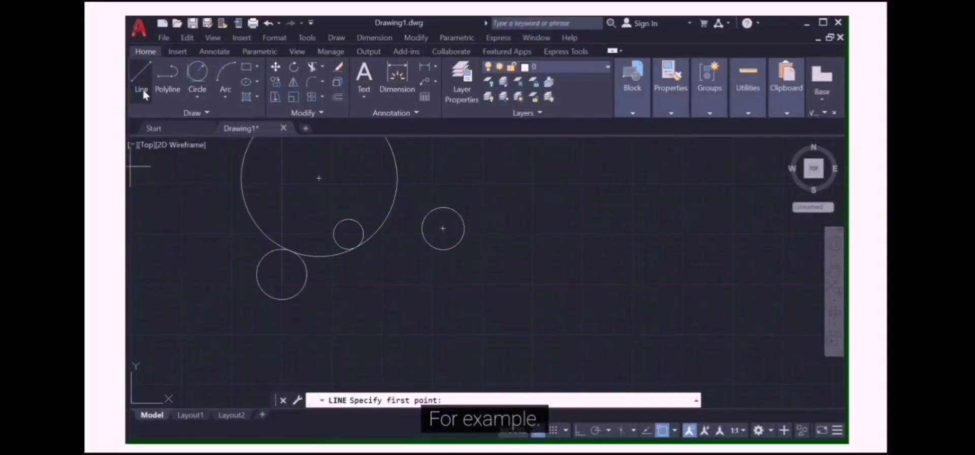
pyautogui.click(197, 103)
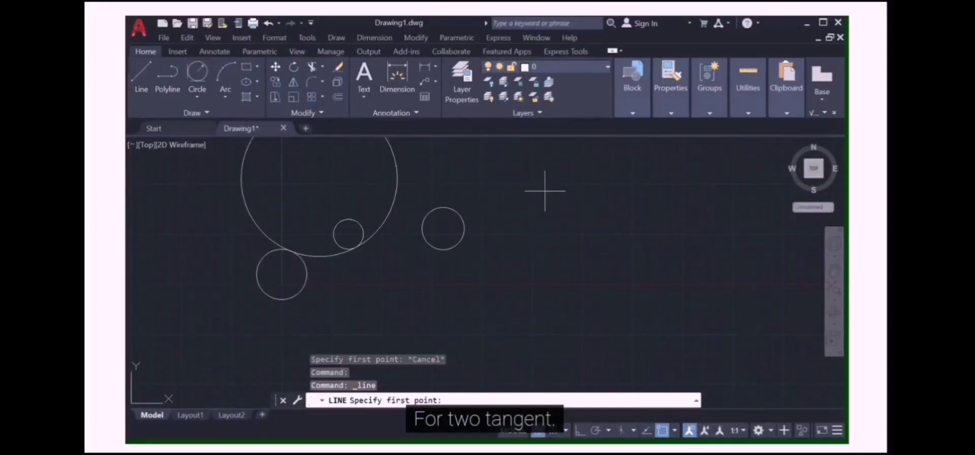
pyautogui.click(544, 192)
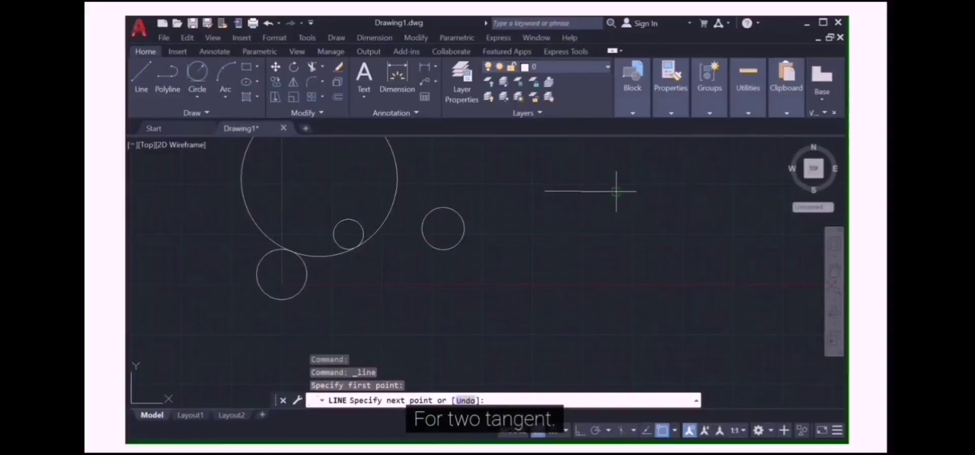
pyautogui.click(616, 192)
pyautogui.press('Escape')
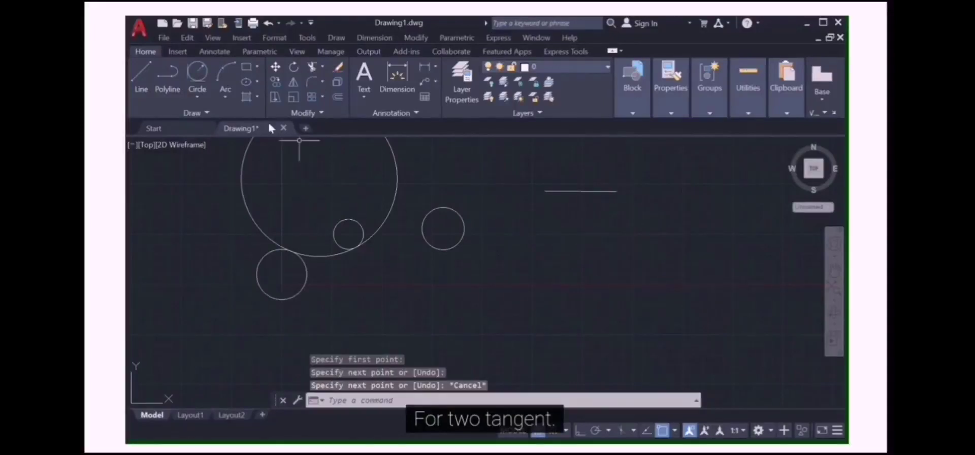
# Draw two separate slanted lines below the horizontal line, one rising to the right and one falling steeply to the right.
pyautogui.click(141, 76)
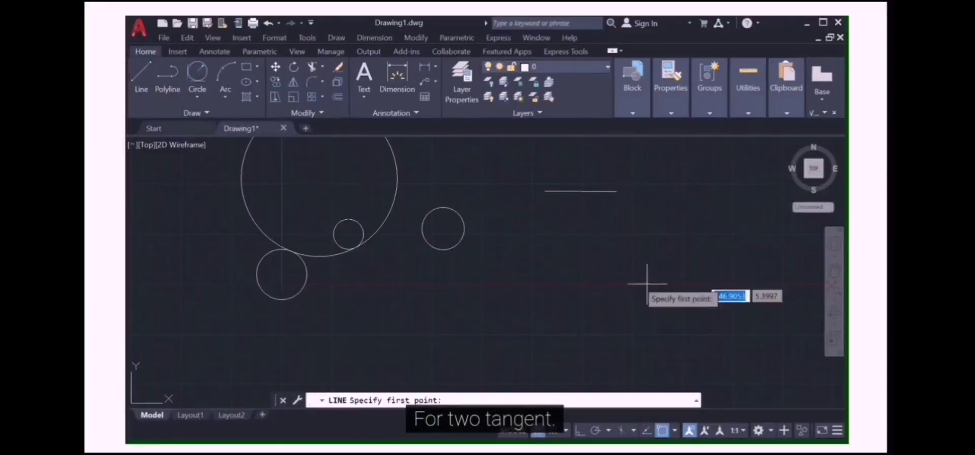
pyautogui.click(627, 248)
pyautogui.click(580, 275)
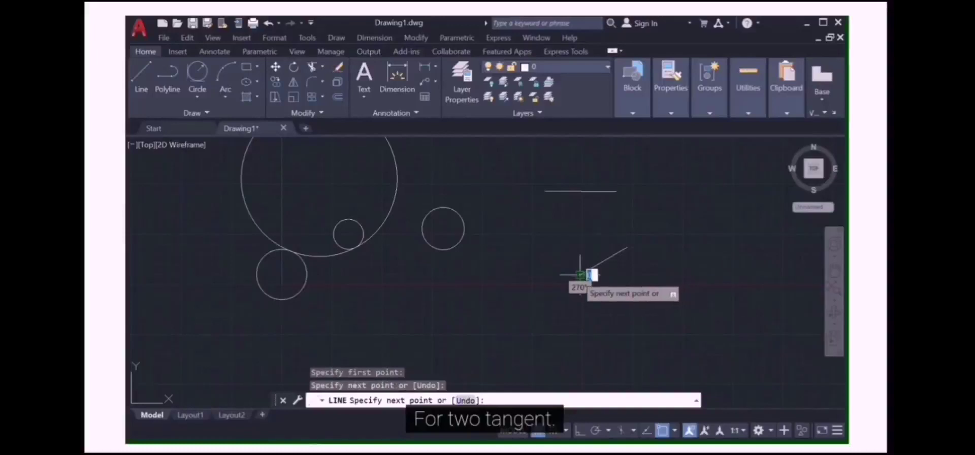
pyautogui.press('Return')
pyautogui.press('Return')
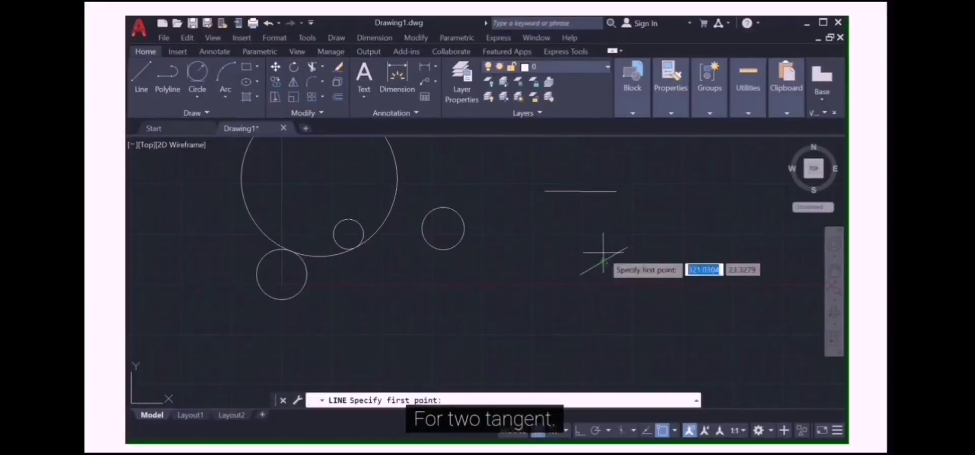
pyautogui.click(510, 210)
pyautogui.click(538, 263)
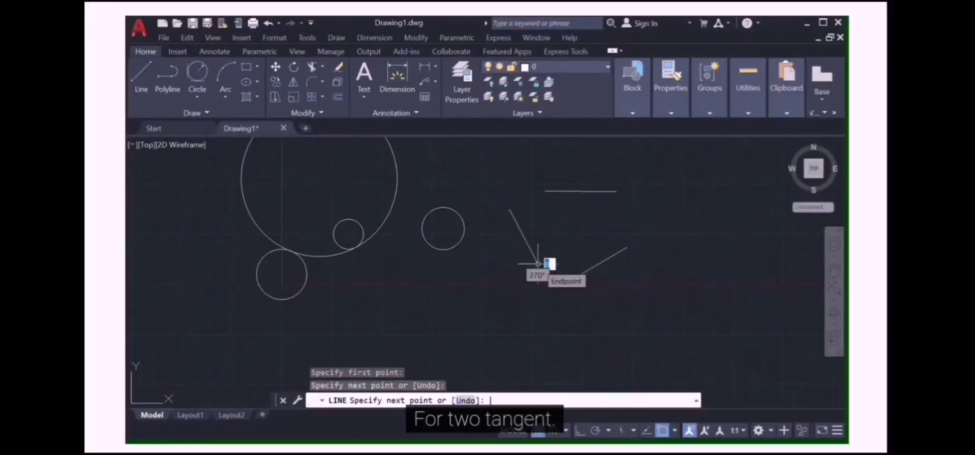
# Draw a Tan, Tan, Tan circle touching the horizontal line and the two slanted lines below it.
pyautogui.press('Return')
pyautogui.click(197, 96)
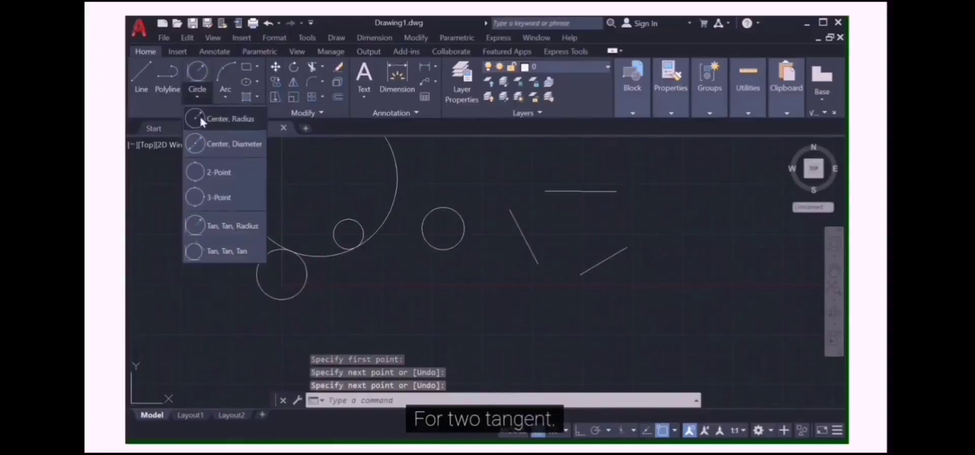
pyautogui.click(213, 251)
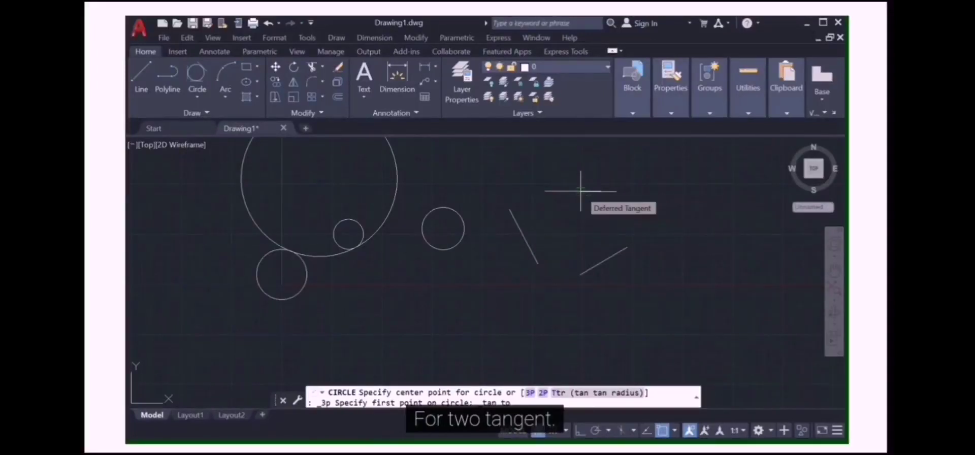
pyautogui.click(580, 191)
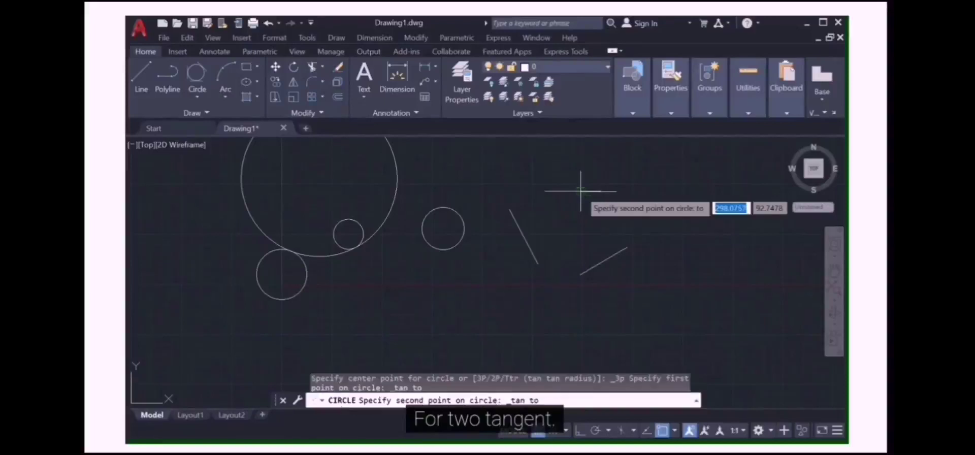
pyautogui.click(612, 258)
pyautogui.click(517, 233)
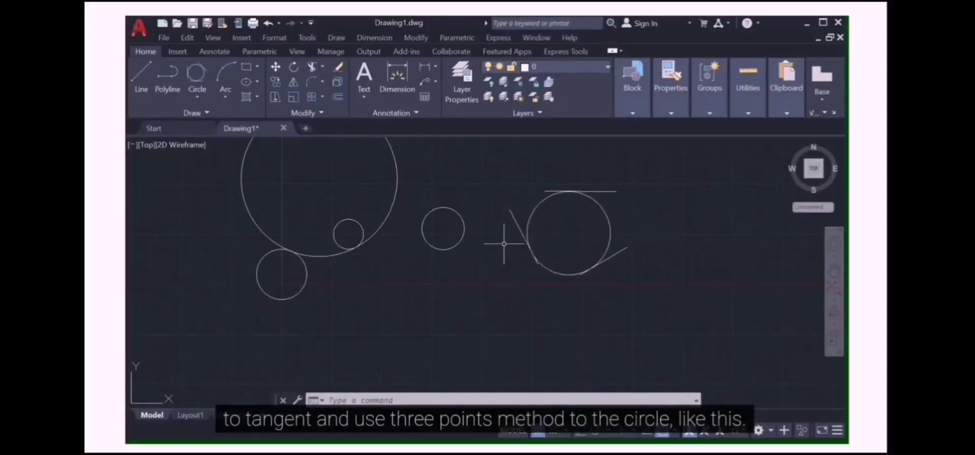
pyautogui.scroll(-2, 504, 243)
pyautogui.scroll(2, 504, 244)
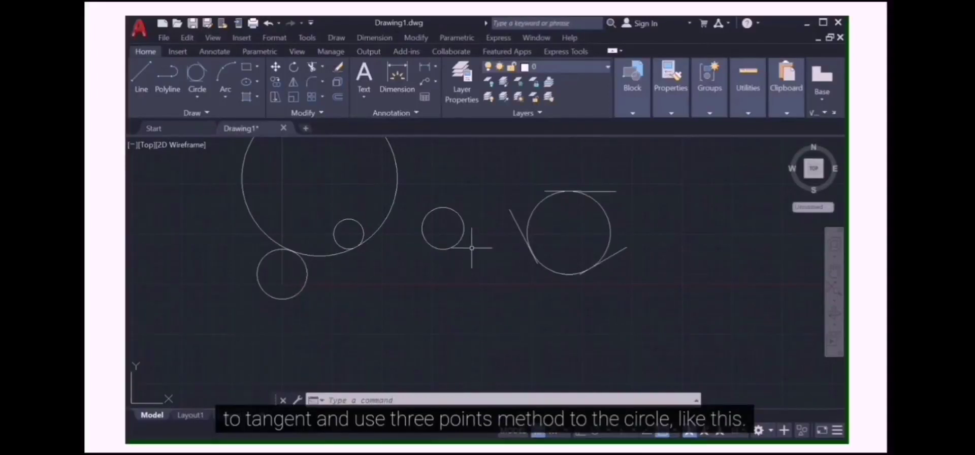
# Draw an ellipse with the Axis, End method above the circles, with a freehand horizontal axis and a distance of 30 to the other axis.
pyautogui.moveTo(401, 20)
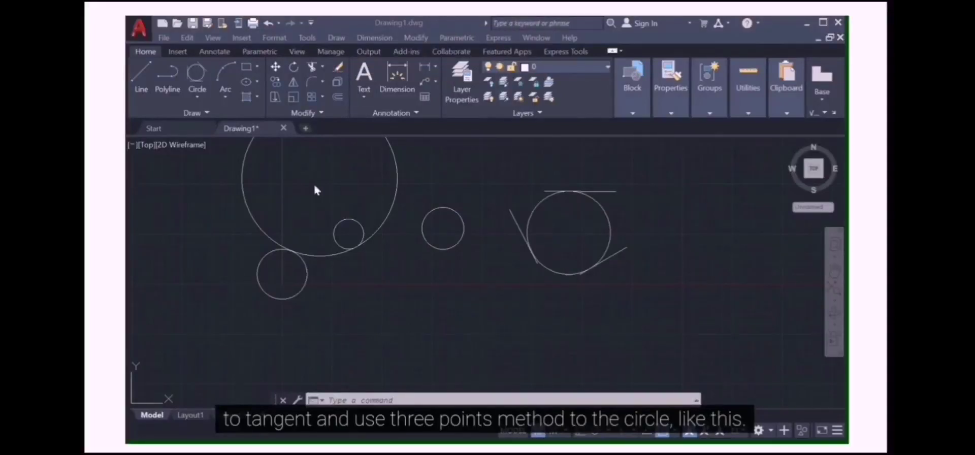
pyautogui.click(249, 84)
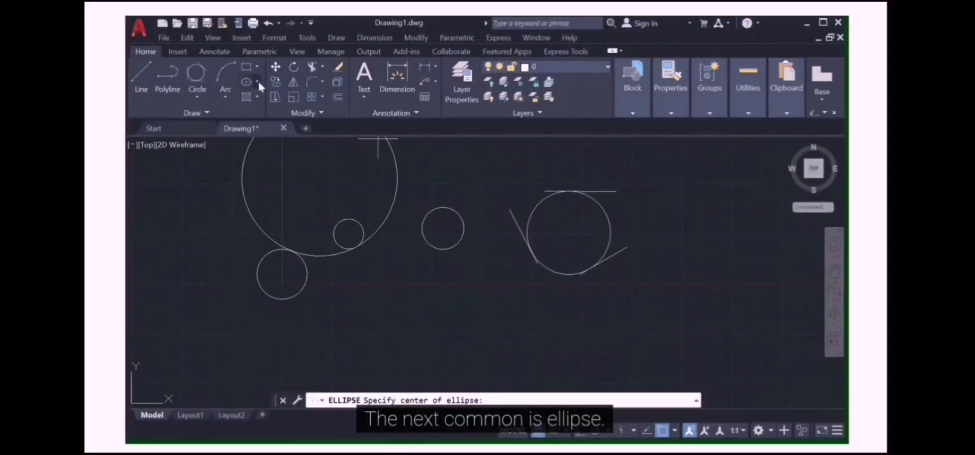
pyautogui.click(258, 83)
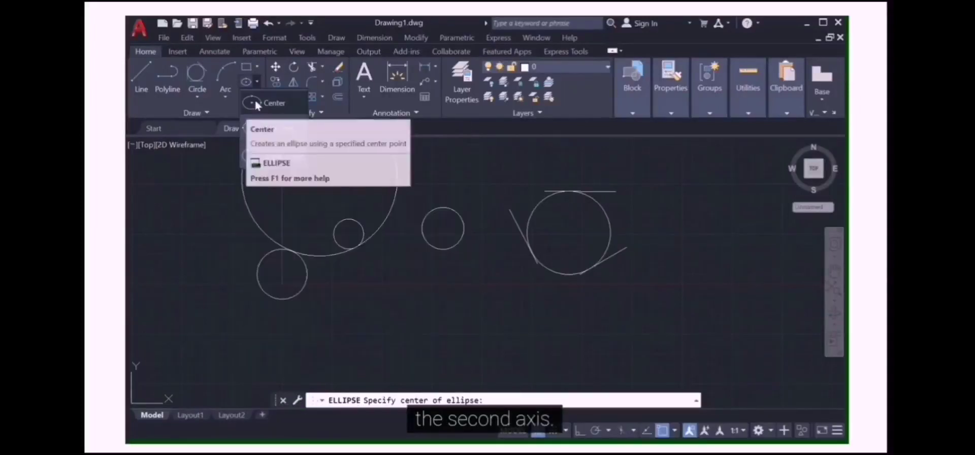
pyautogui.click(252, 128)
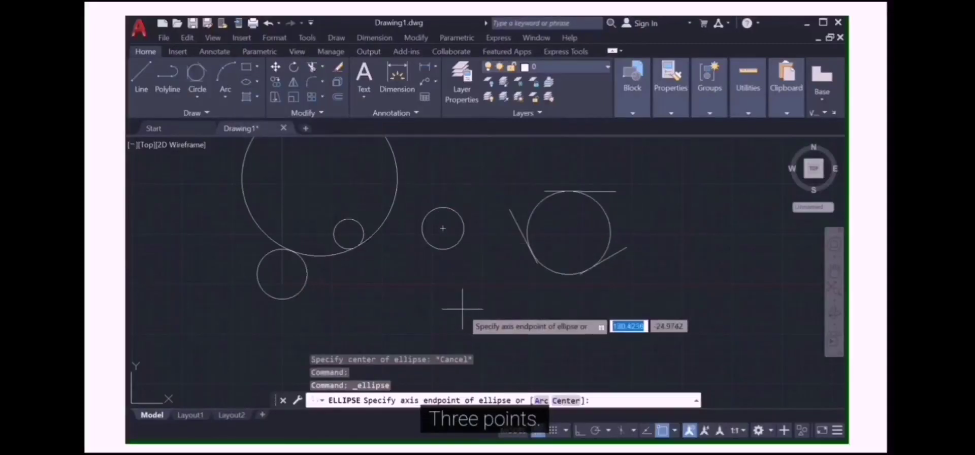
pyautogui.scroll(-4, 462, 308)
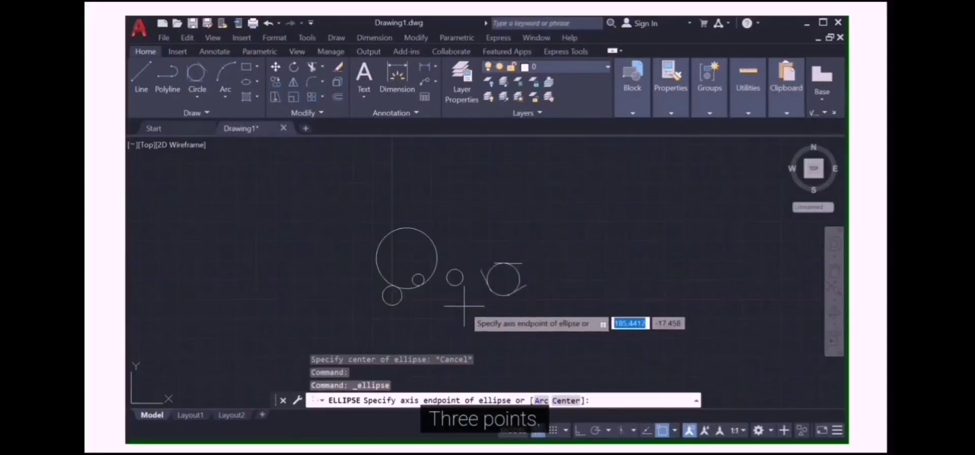
pyautogui.click(488, 188)
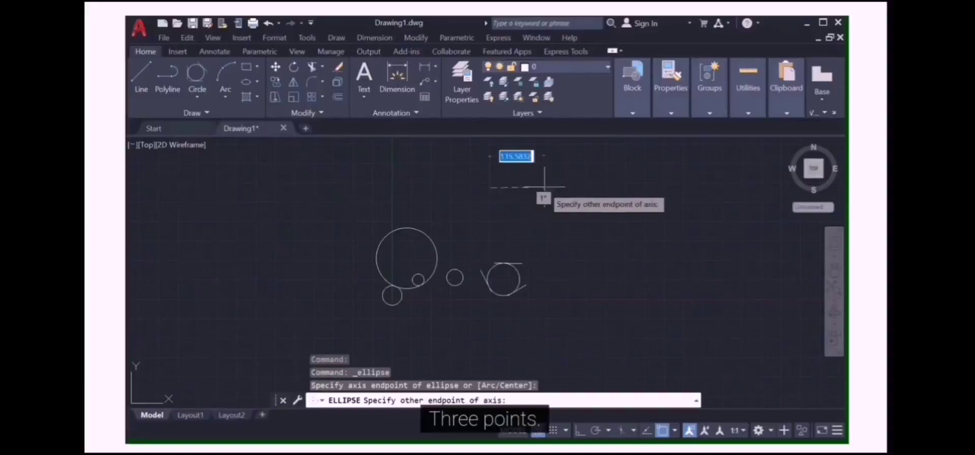
pyautogui.click(587, 189)
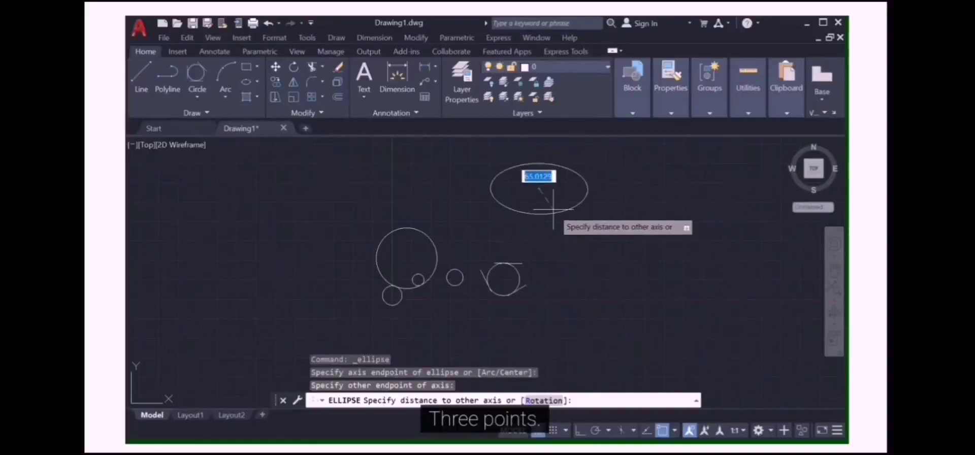
pyautogui.write('30')
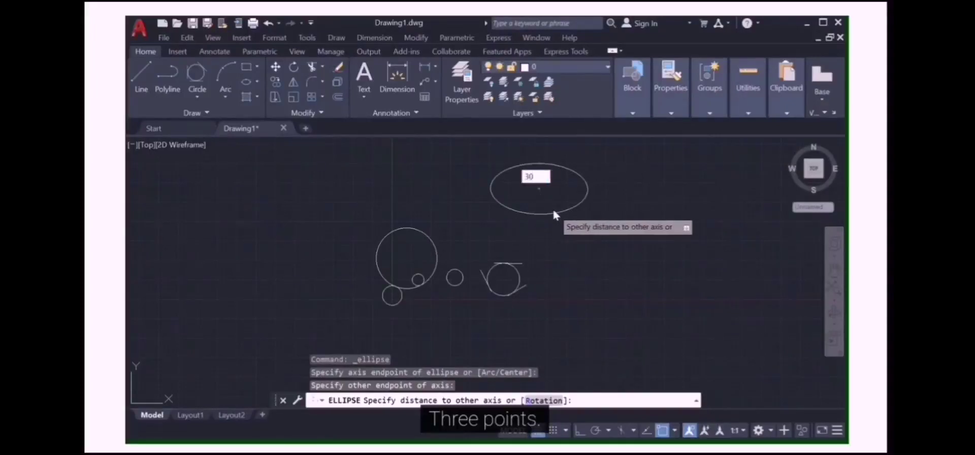
pyautogui.press('Return')
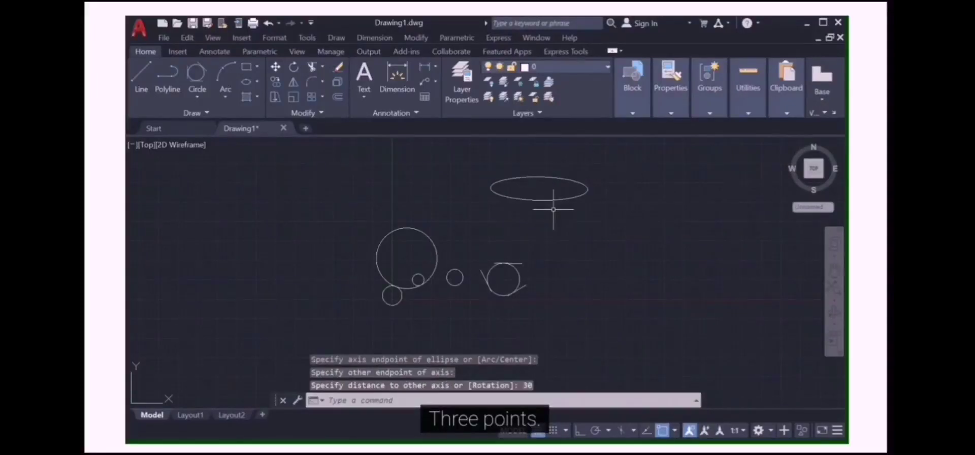
# Draw a Center ellipse centred on the horizontal line's left end, with its axis ending at the line's right end and a taller freehand vertical axis.
pyautogui.click(257, 82)
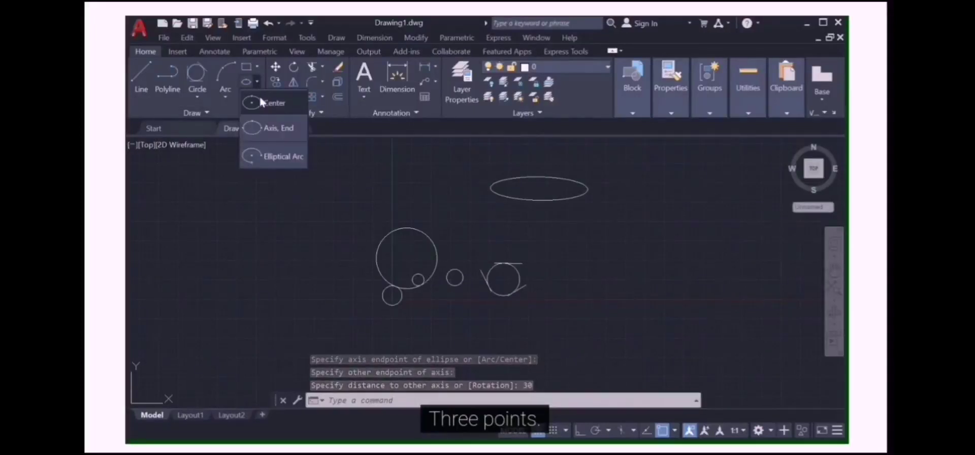
pyautogui.click(251, 105)
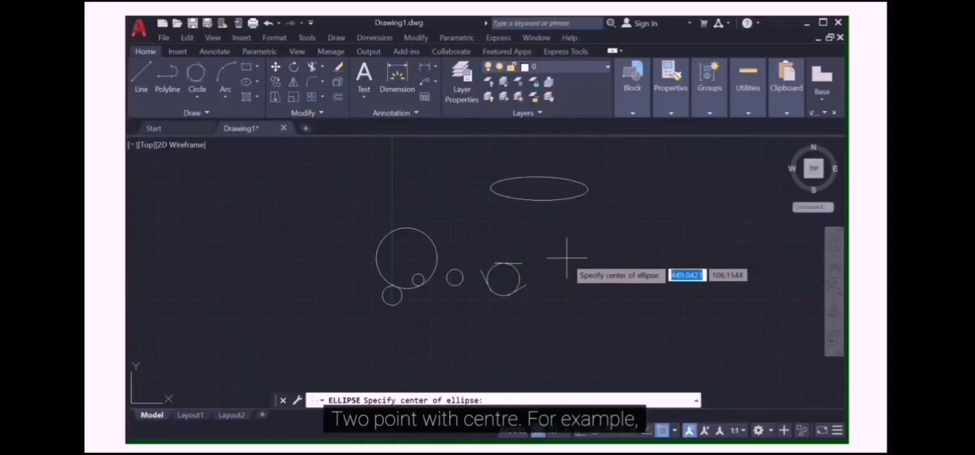
pyautogui.scroll(4, 566, 258)
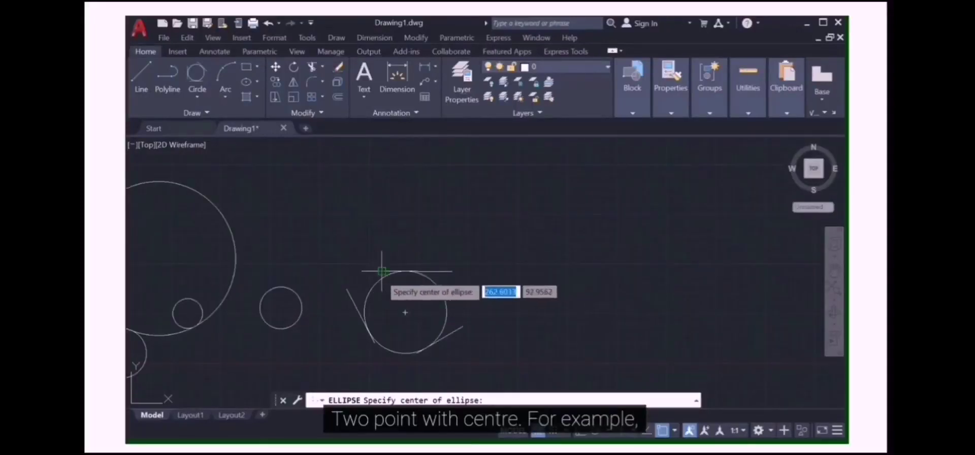
pyautogui.click(382, 271)
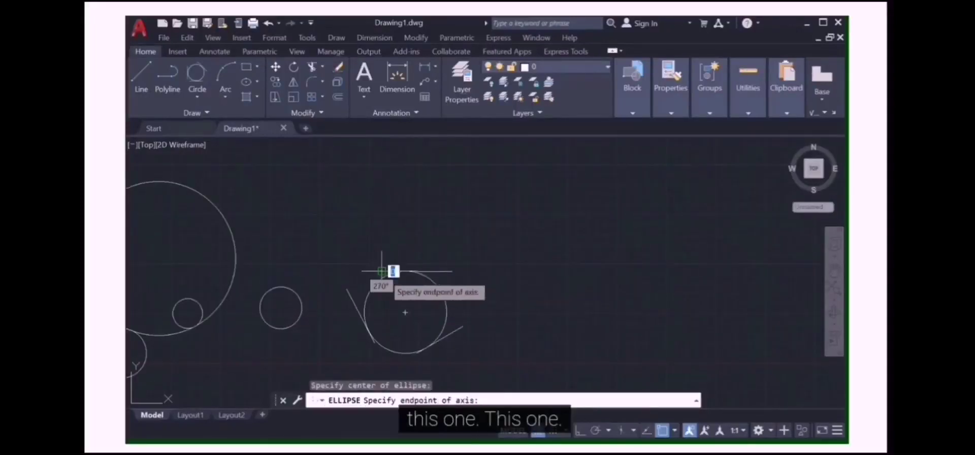
pyautogui.click(452, 271)
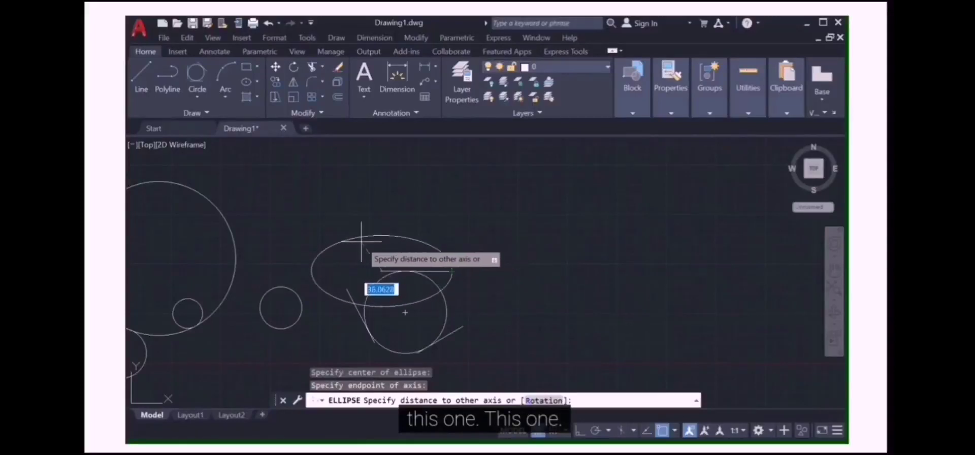
pyautogui.click(423, 358)
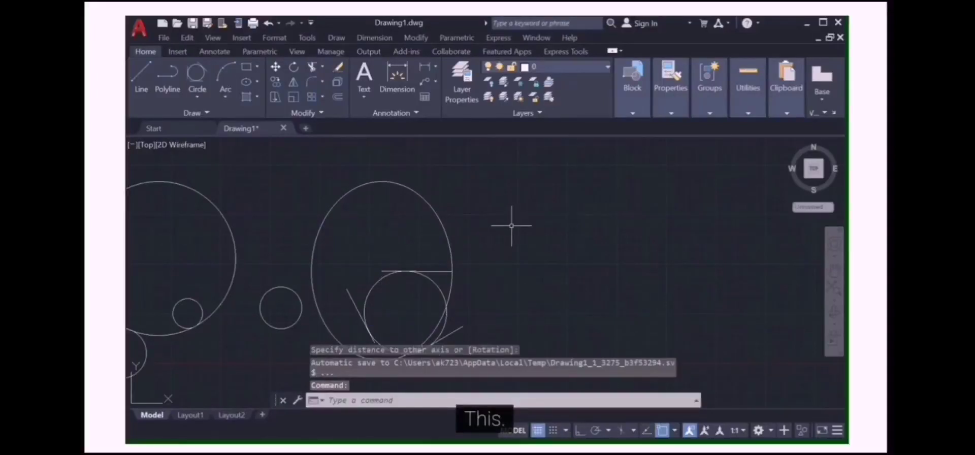
# Draw a freehand elliptical arc to the upper right of the tall ellipse, sloping down to the right and left open at its right end.
pyautogui.click(257, 82)
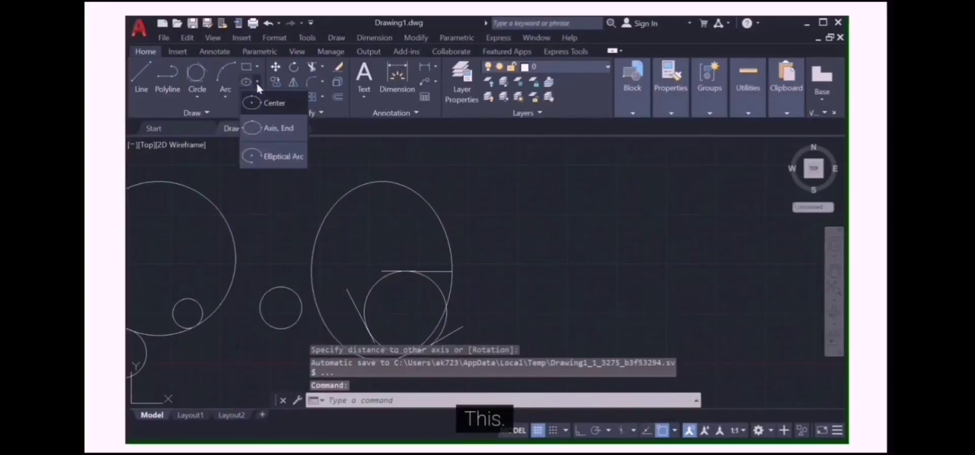
pyautogui.click(271, 160)
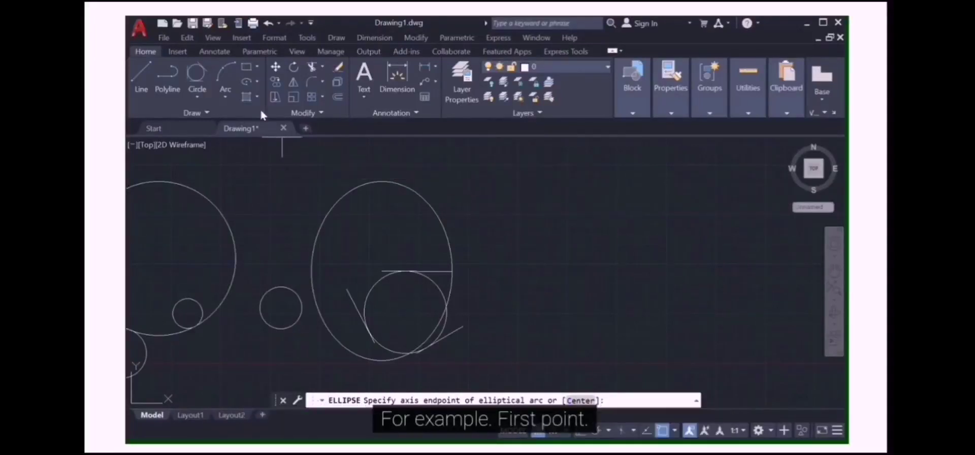
pyautogui.click(258, 85)
pyautogui.click(282, 157)
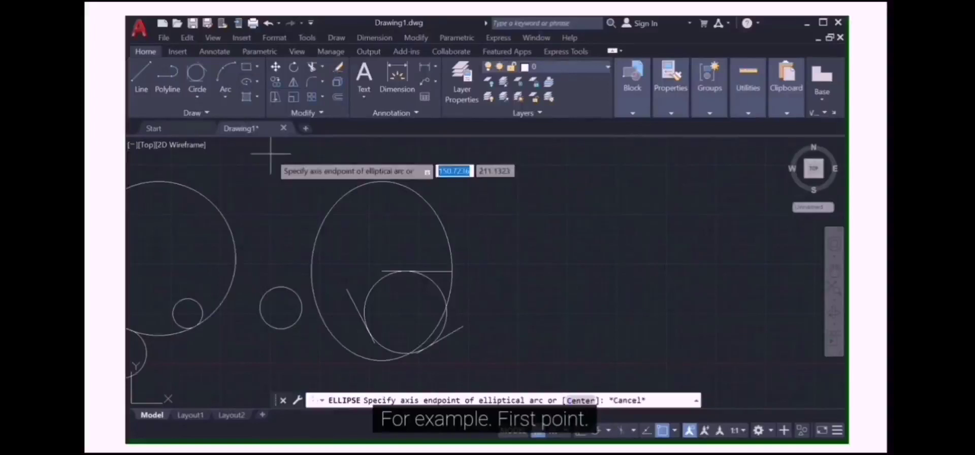
pyautogui.click(497, 178)
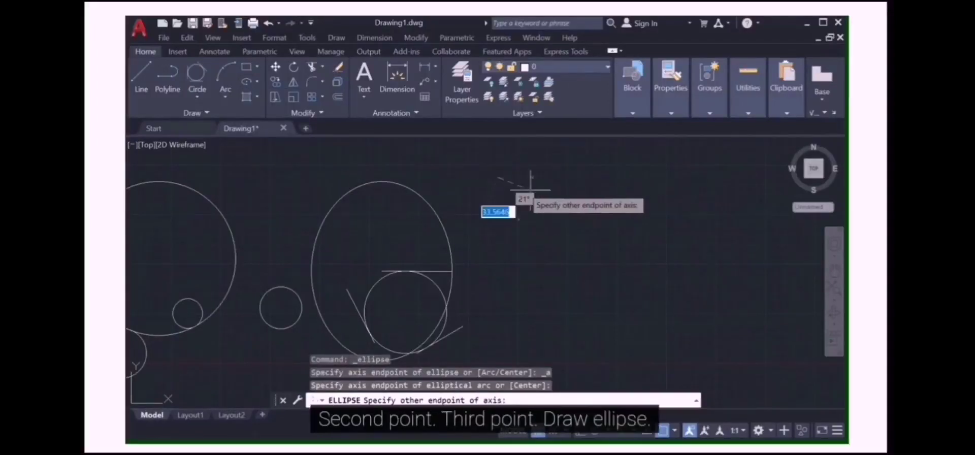
pyautogui.click(649, 211)
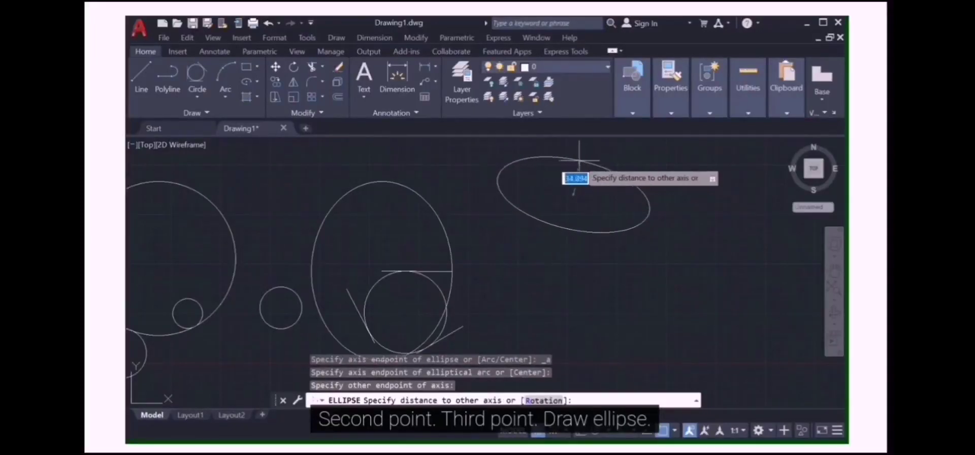
pyautogui.click(580, 161)
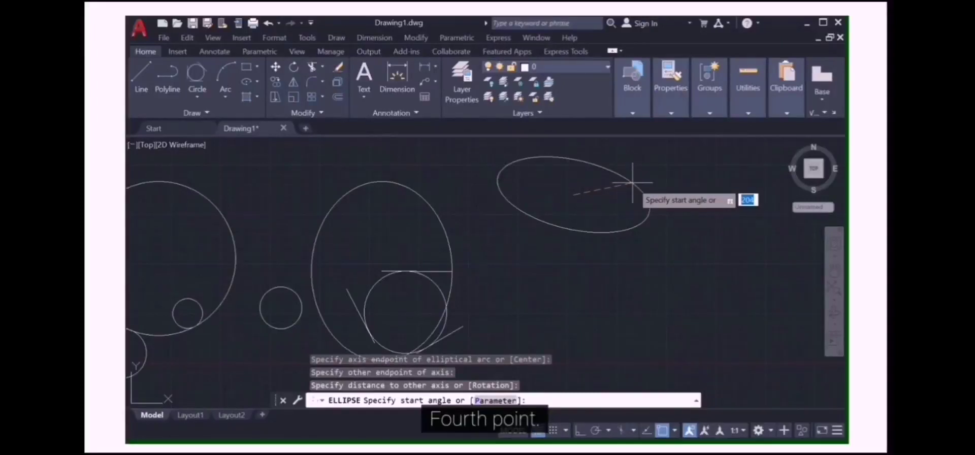
pyautogui.click(633, 183)
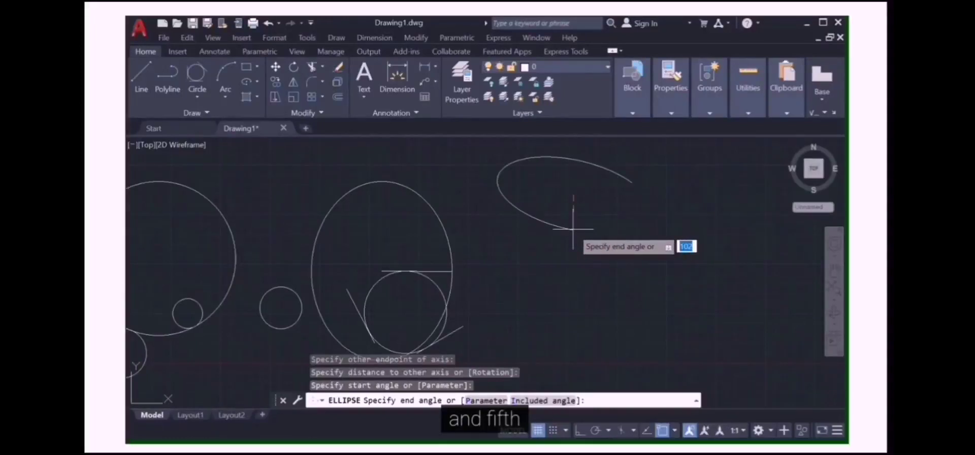
pyautogui.click(608, 234)
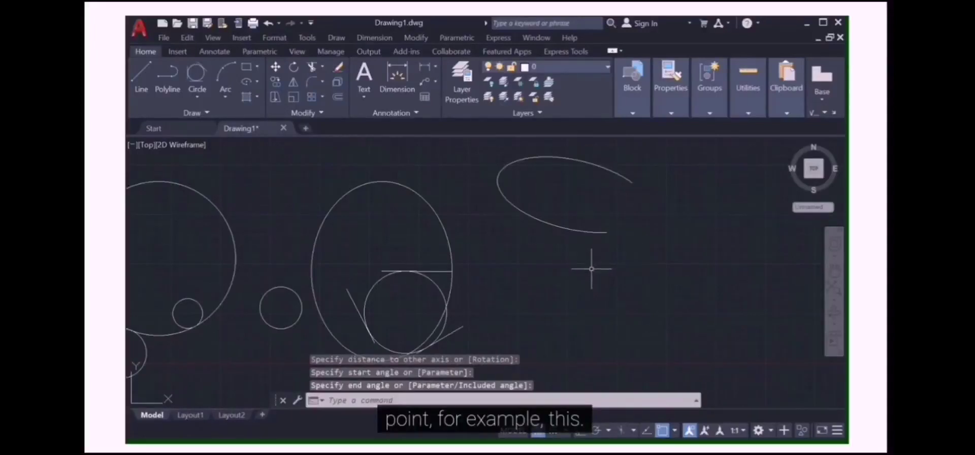